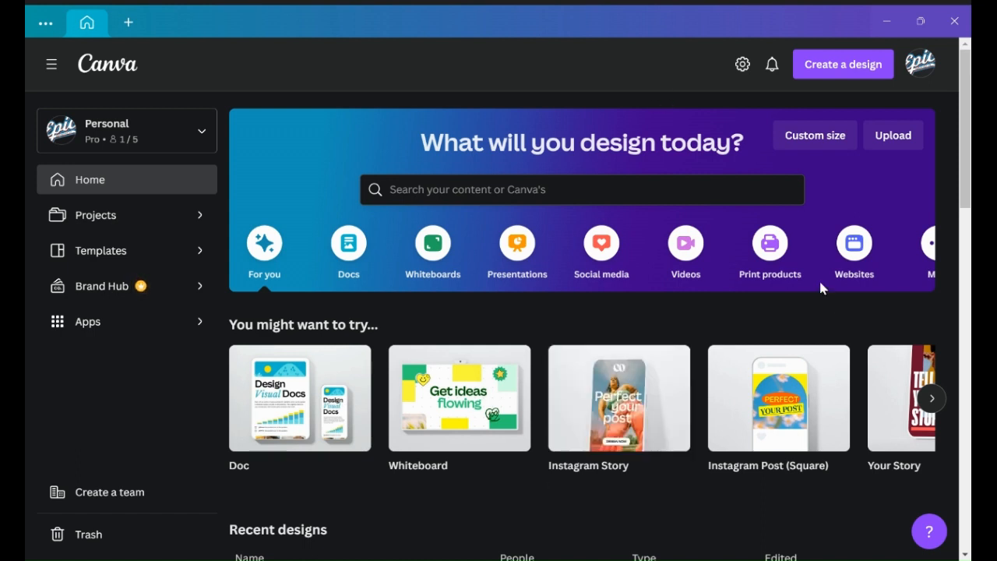
# - Create a new custom-size design of 1080 × 1080 px
pyautogui.click(836, 77)
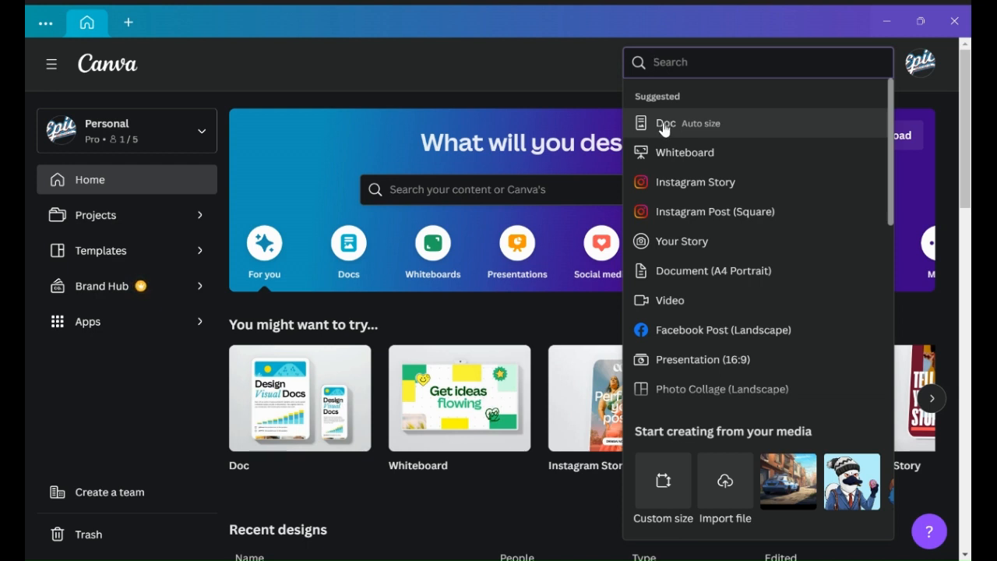
pyautogui.click(664, 496)
pyautogui.scroll(-2, 704, 292)
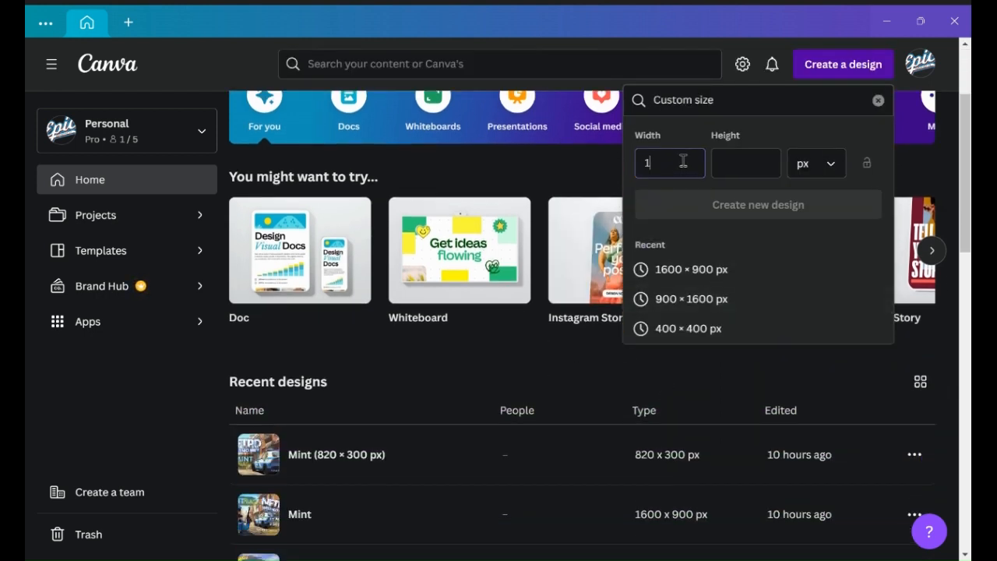
pyautogui.press('Tab')
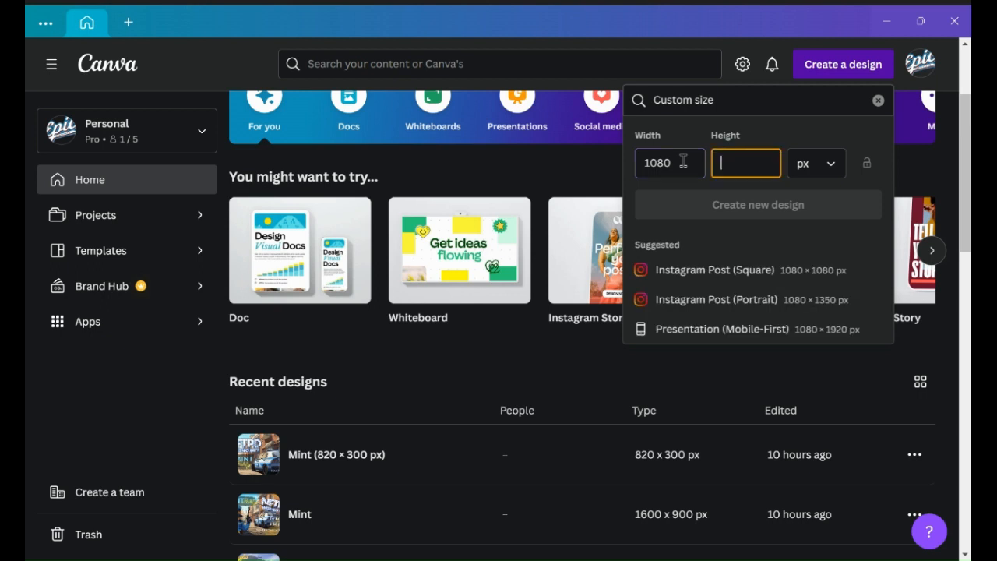
pyautogui.write('1080')
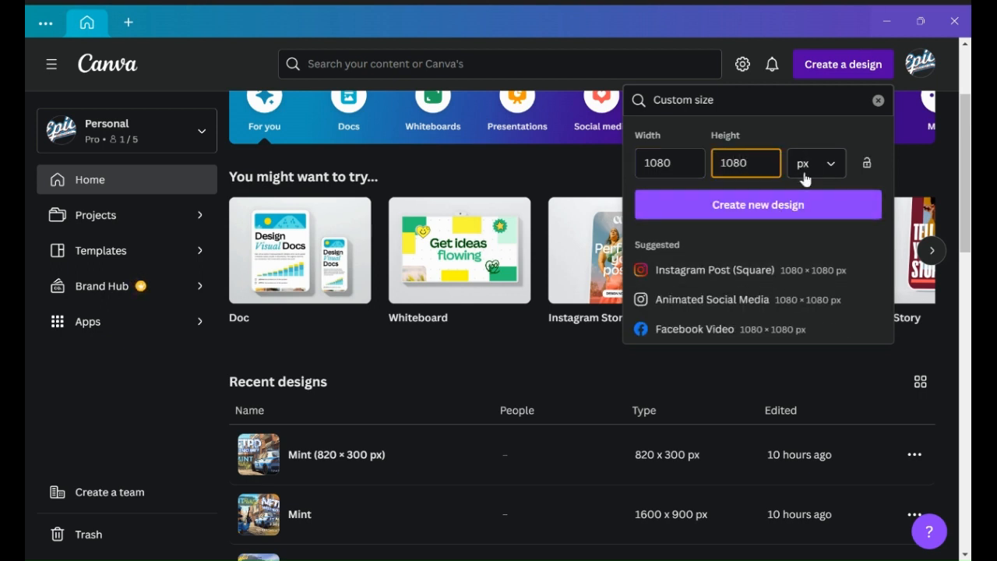
pyautogui.click(736, 208)
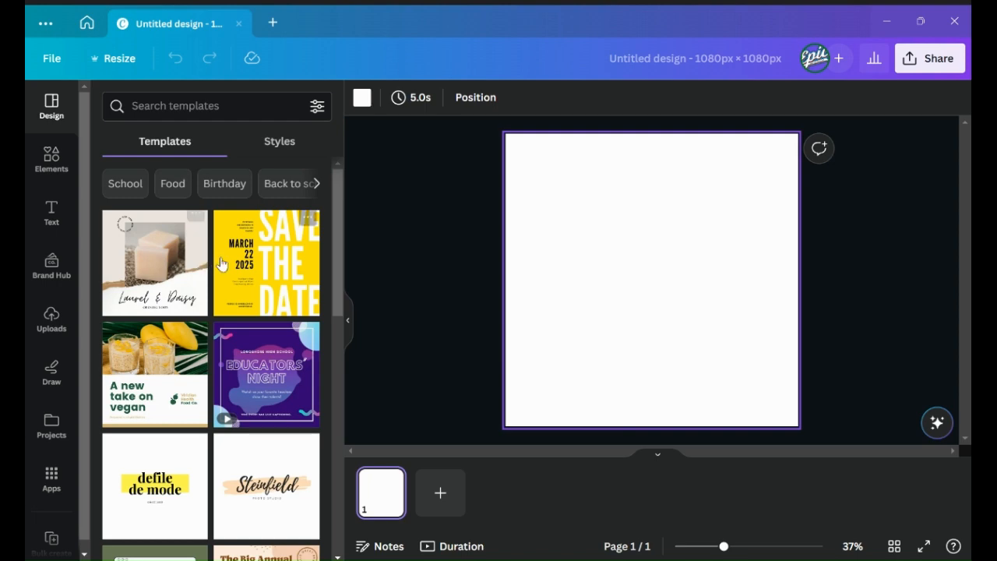
# - Scroll through the suggested design templates
pyautogui.scroll(-6, 226, 354)
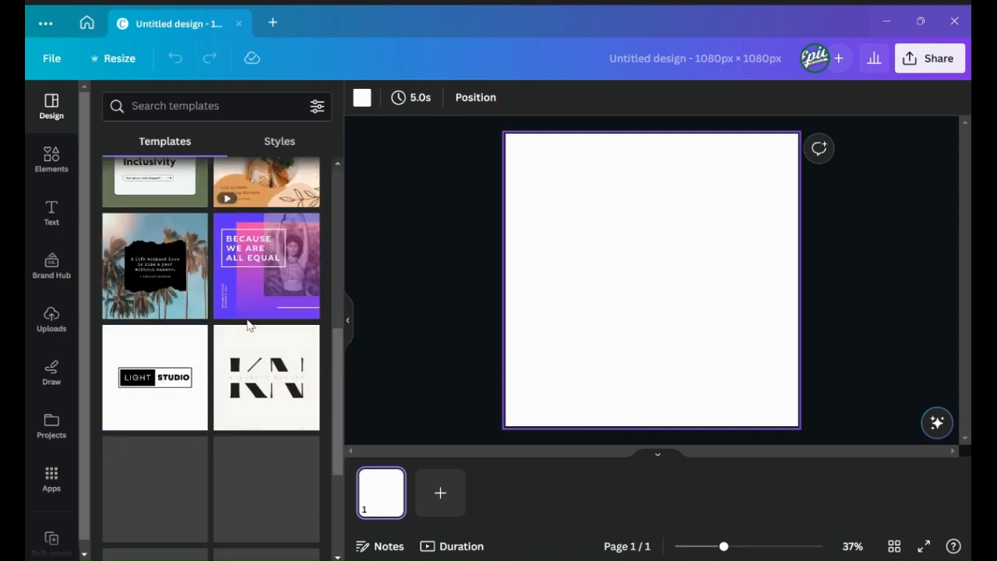
pyautogui.scroll(-5, 248, 326)
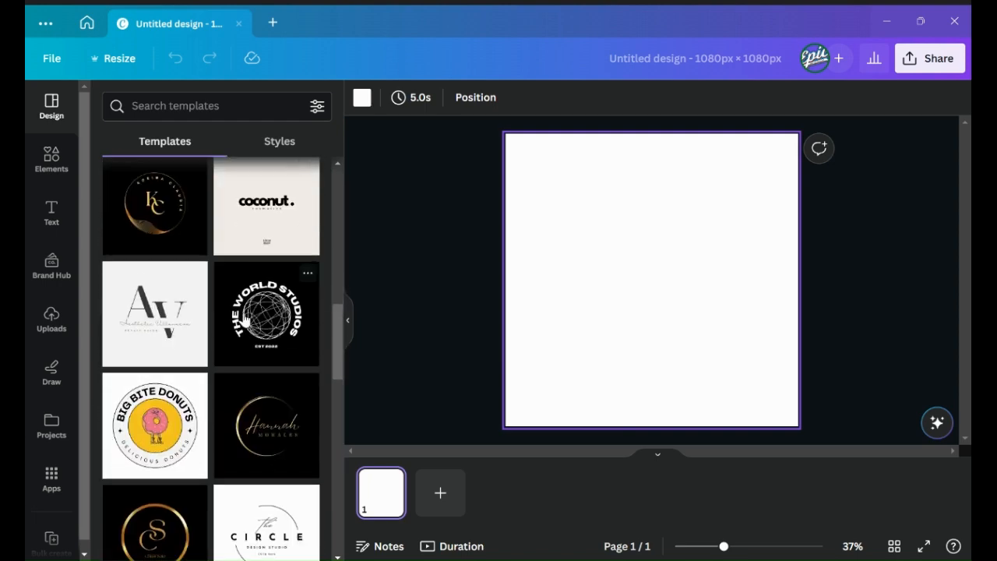
pyautogui.scroll(-4, 244, 319)
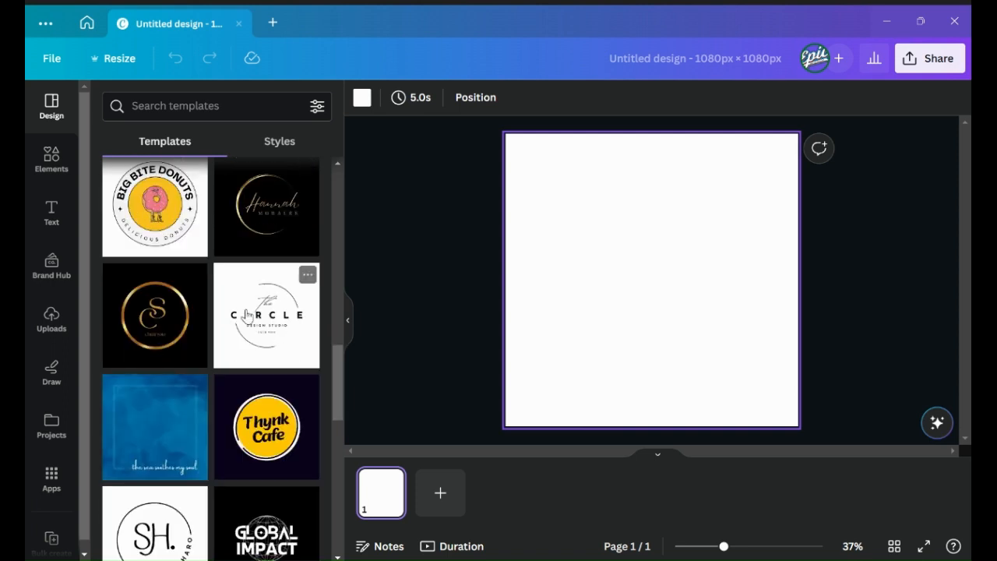
pyautogui.scroll(-2, 246, 315)
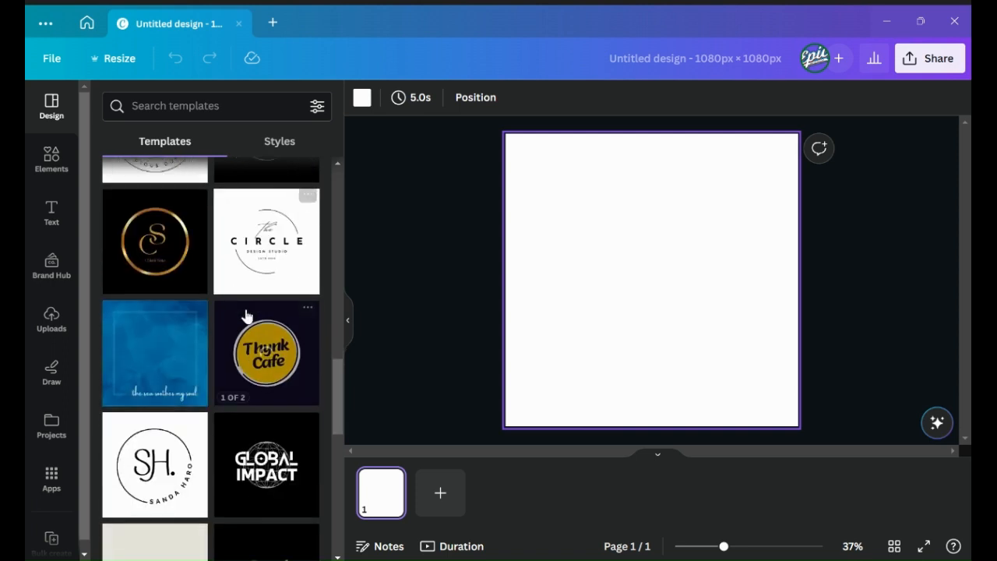
pyautogui.scroll(-4, 246, 315)
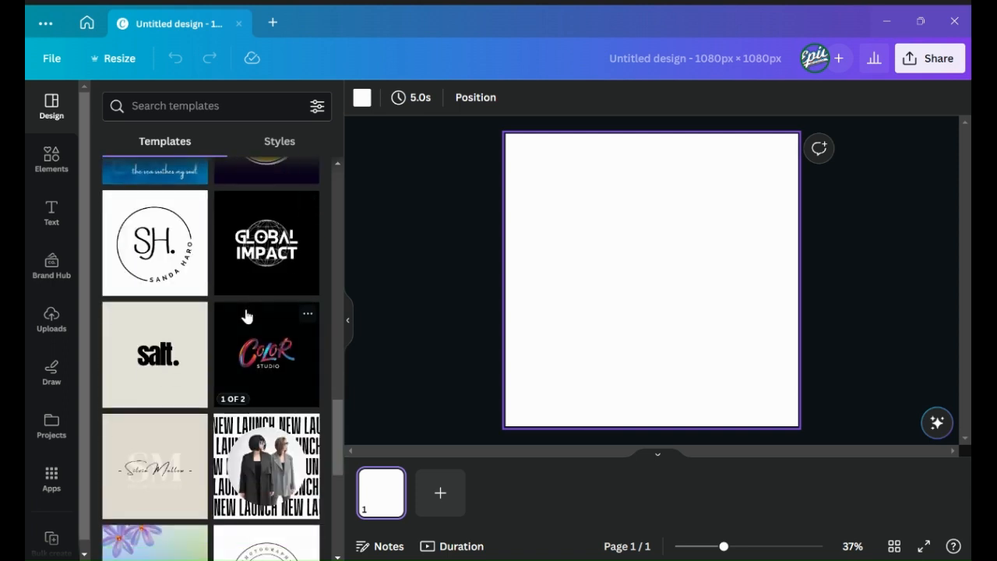
pyautogui.scroll(-2, 248, 314)
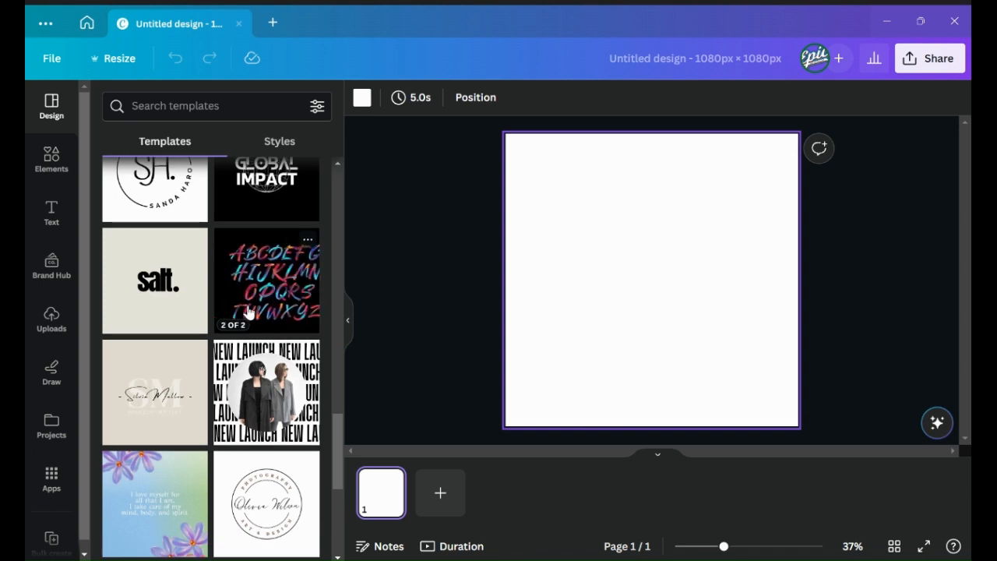
pyautogui.scroll(-2, 247, 312)
pyautogui.scroll(4, 247, 312)
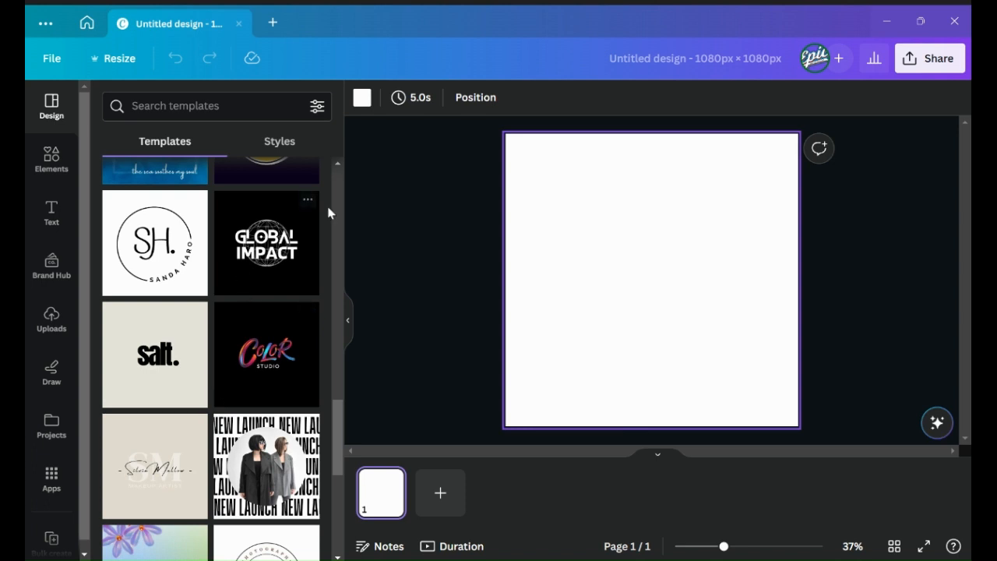
pyautogui.scroll(6, 211, 276)
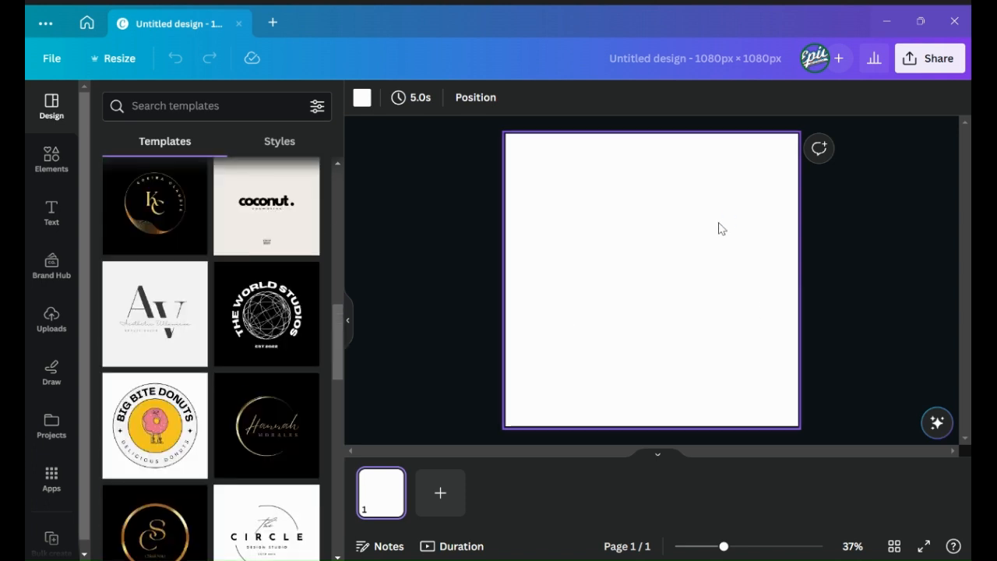
# - Search the elements library for galaxy
pyautogui.click(51, 160)
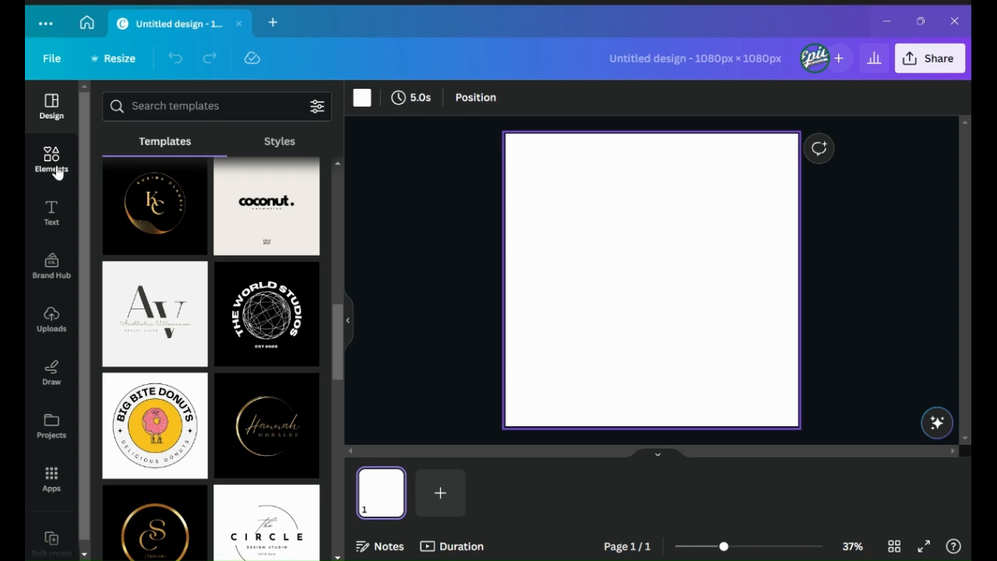
pyautogui.click(174, 105)
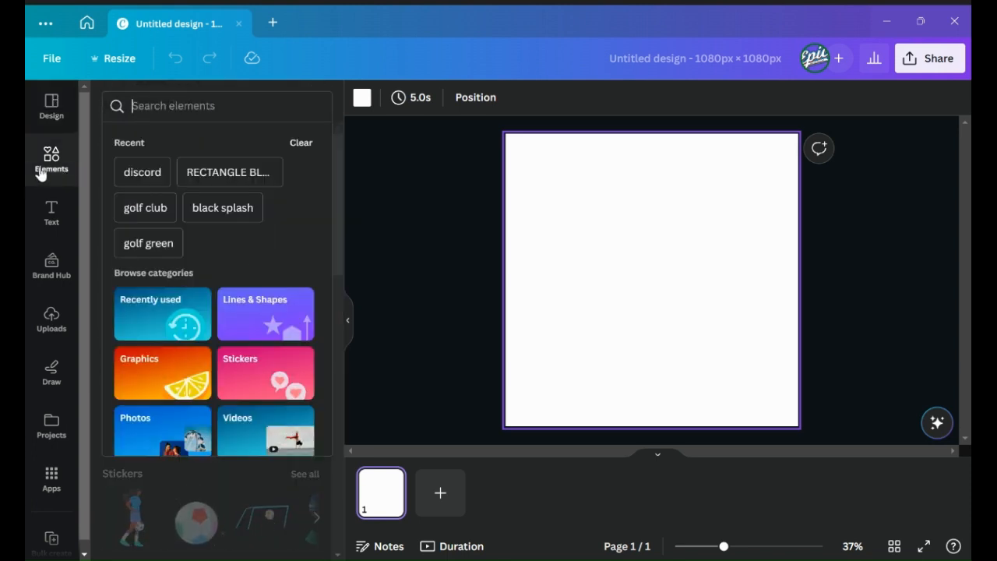
pyautogui.click(180, 113)
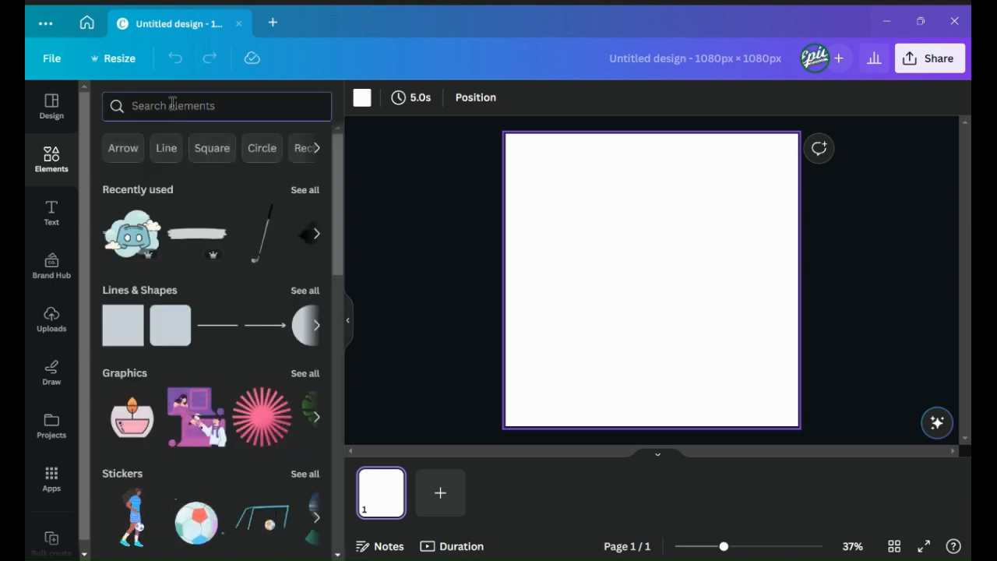
pyautogui.click(172, 104)
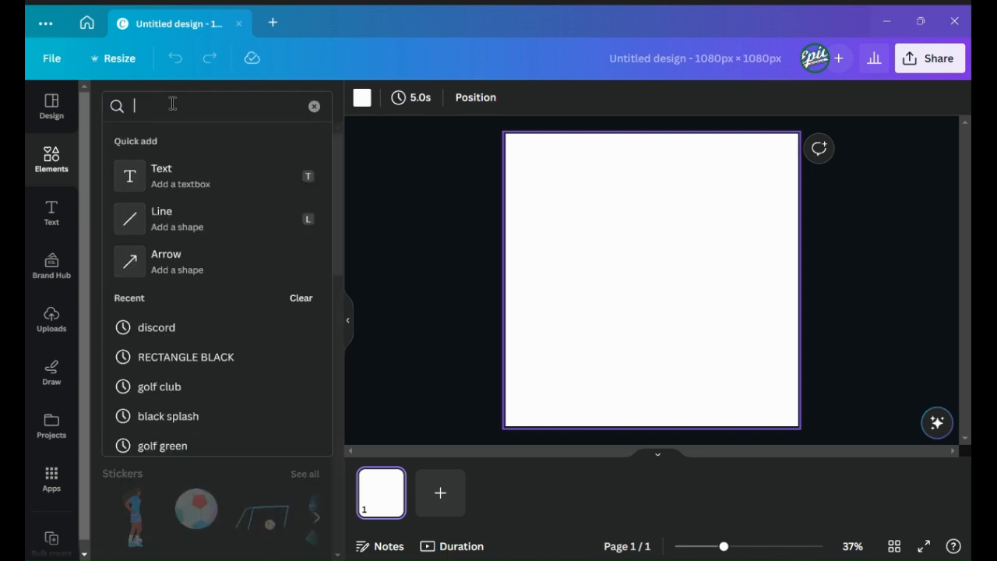
pyautogui.write('gala')
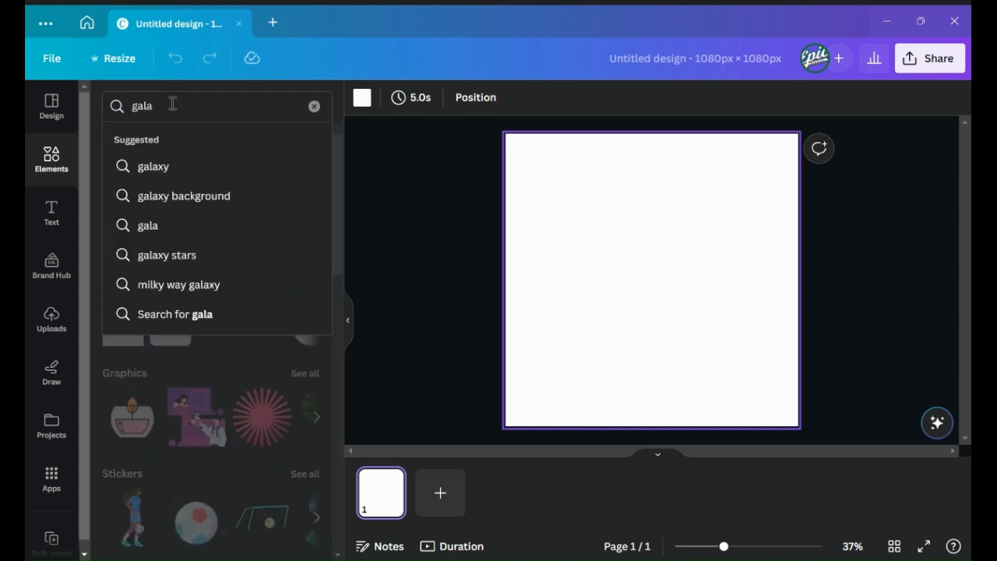
pyautogui.click(153, 166)
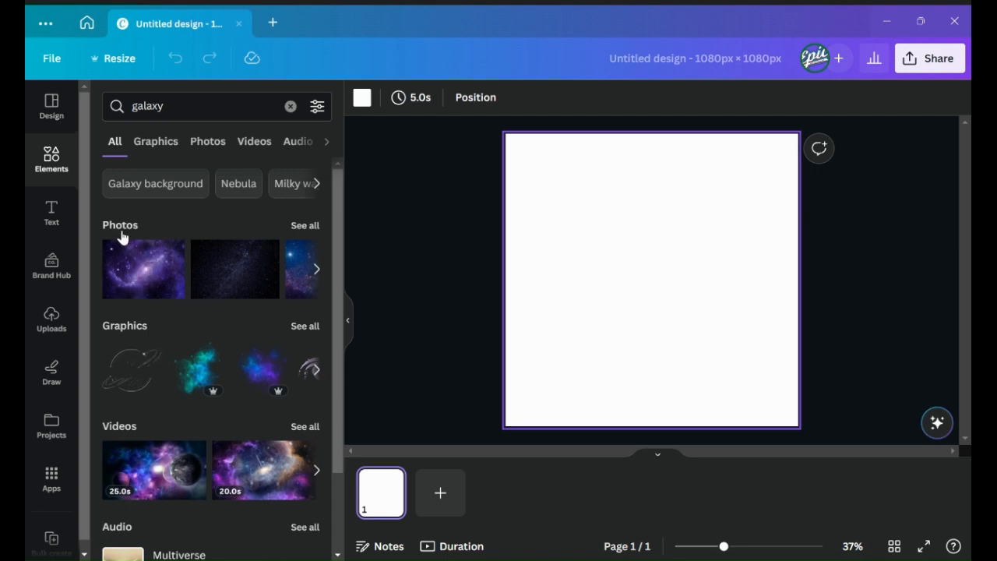
# - Browse the galaxy search results across the result categories
pyautogui.scroll(-1, 113, 327)
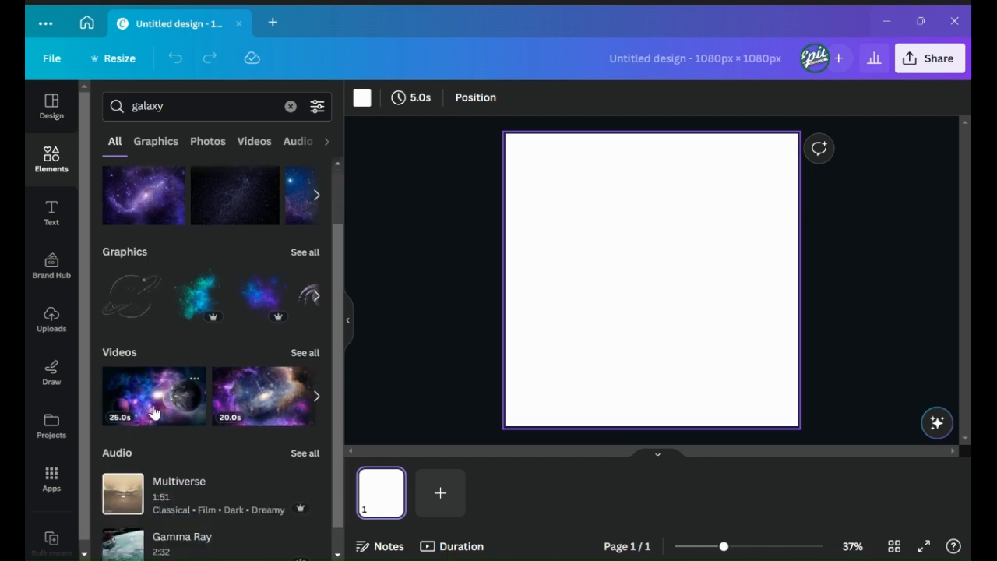
pyautogui.scroll(1, 176, 366)
pyautogui.scroll(-2, 176, 366)
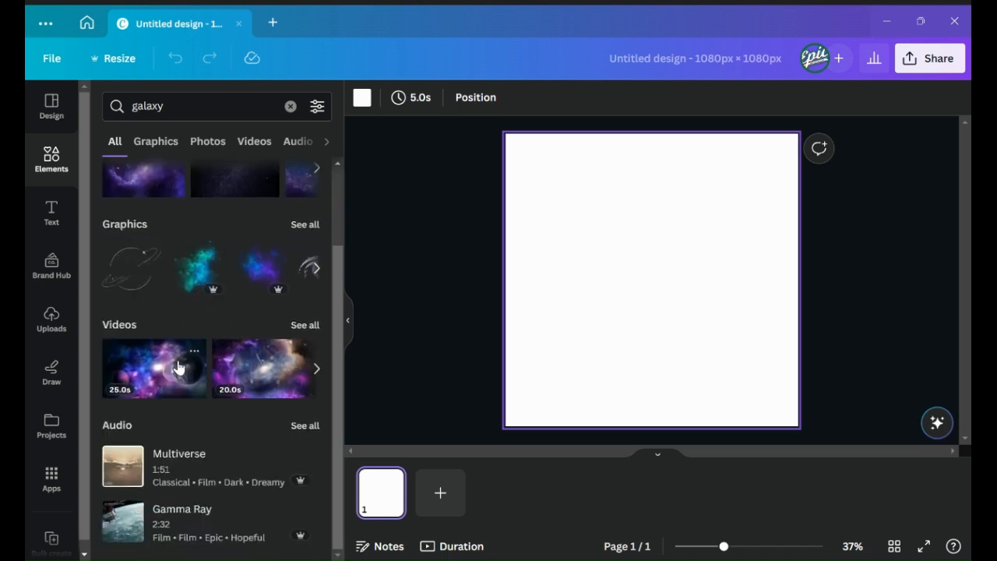
pyautogui.scroll(2, 168, 411)
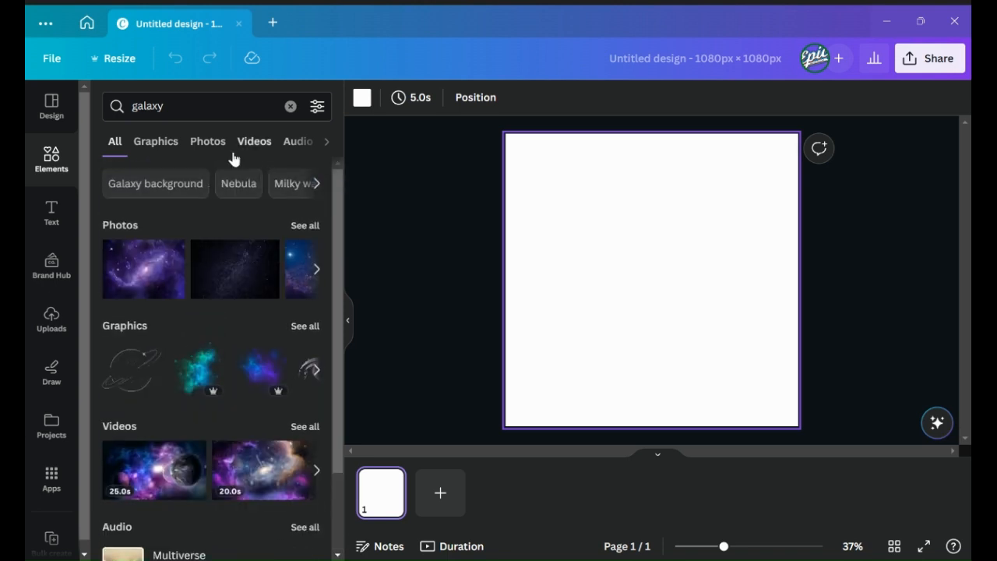
pyautogui.click(328, 147)
pyautogui.click(326, 144)
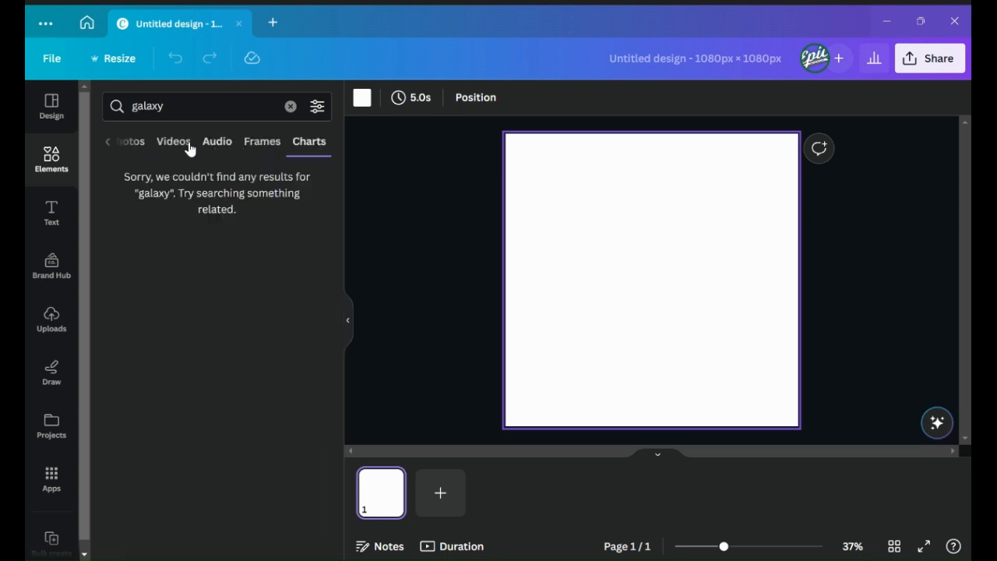
pyautogui.click(107, 142)
pyautogui.click(115, 141)
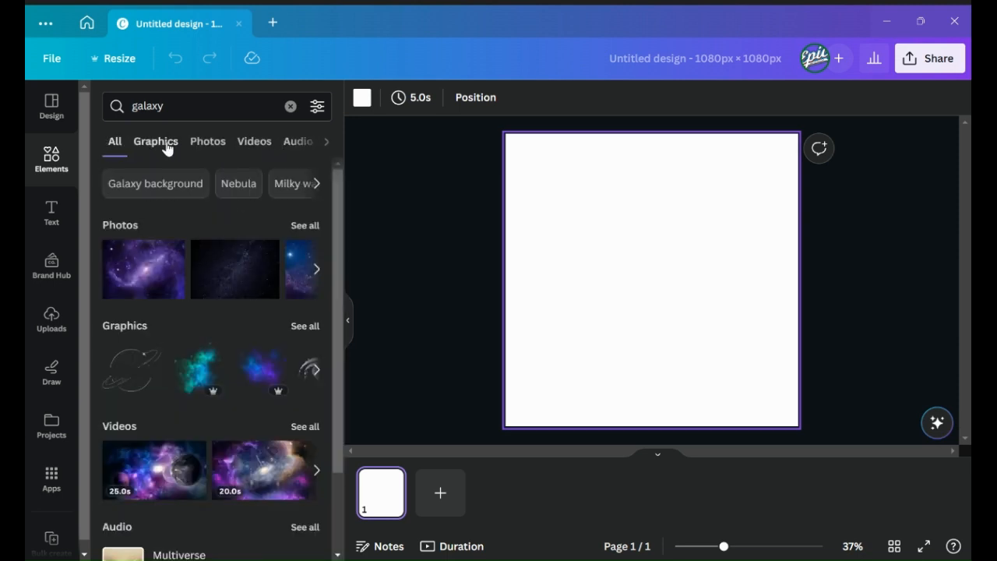
# - Open all galaxy photos and add the Milky Way starfield photo to the page
pyautogui.click(308, 227)
pyautogui.scroll(-5, 265, 381)
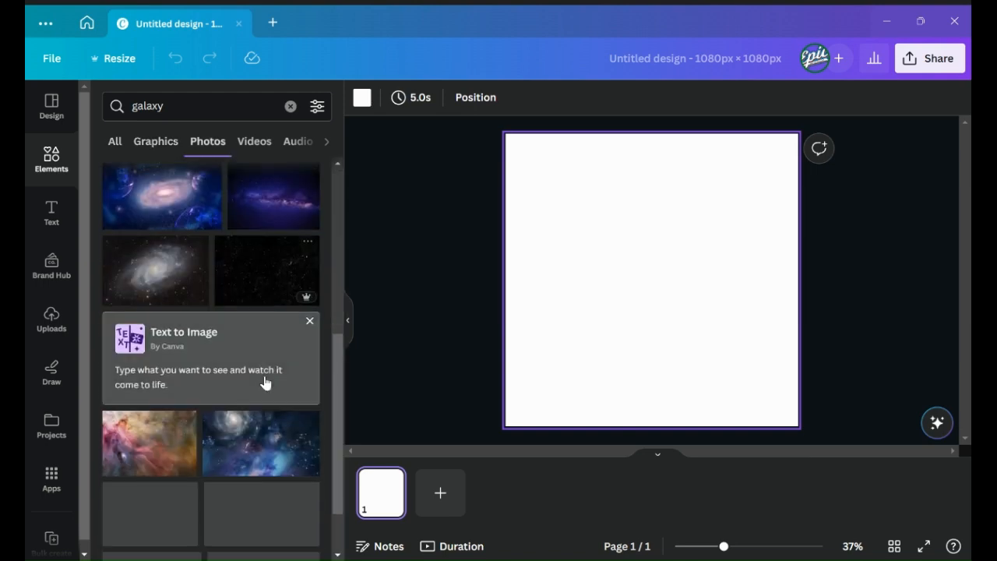
pyautogui.scroll(1, 265, 381)
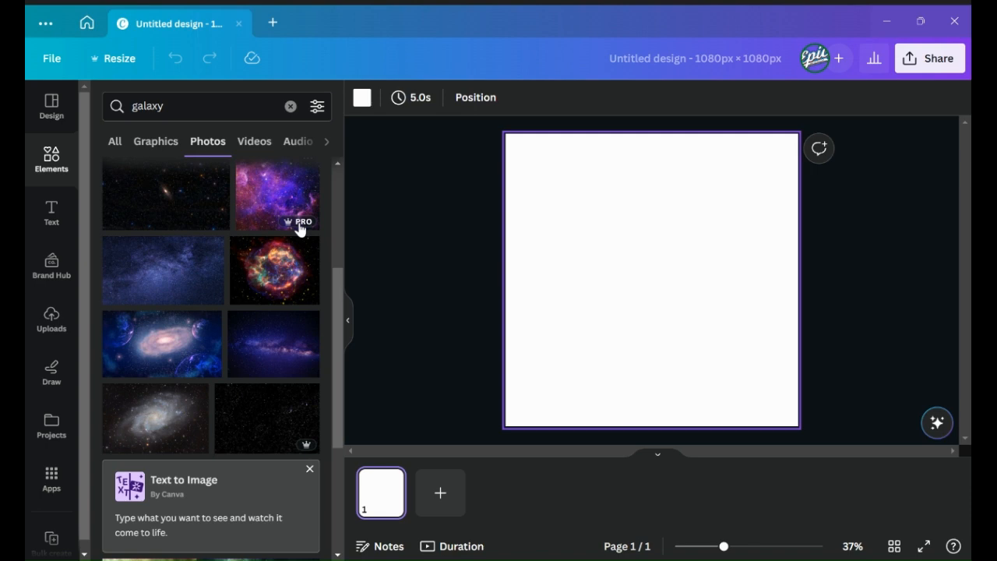
pyautogui.scroll(3, 211, 289)
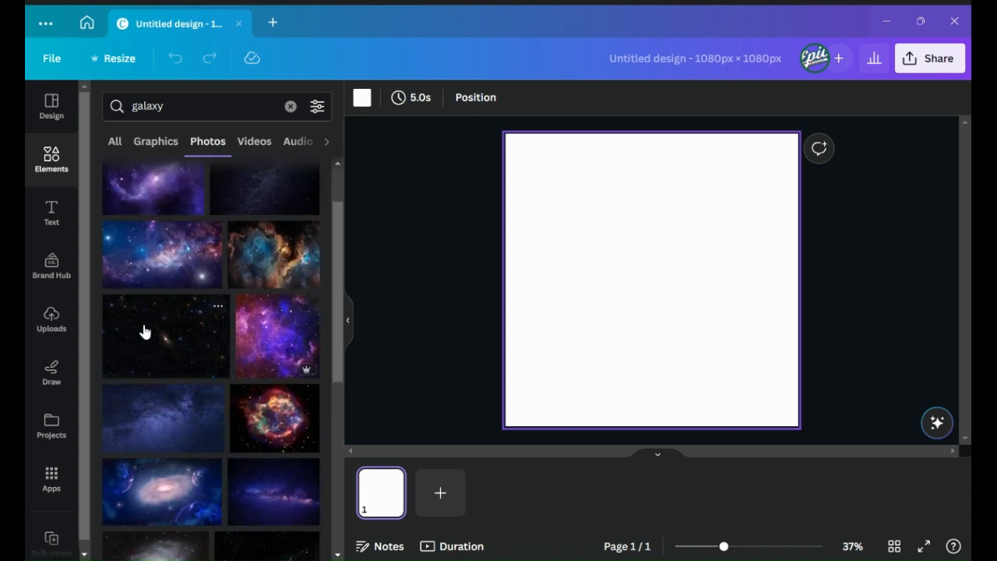
pyautogui.click(273, 515)
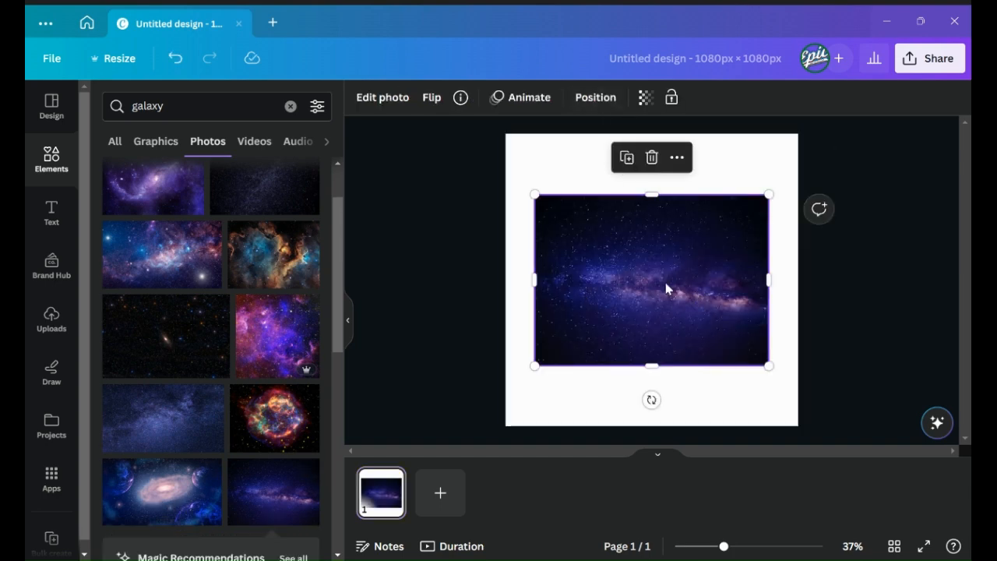
# - Set the galaxy photo as the page background
pyautogui.click(676, 159)
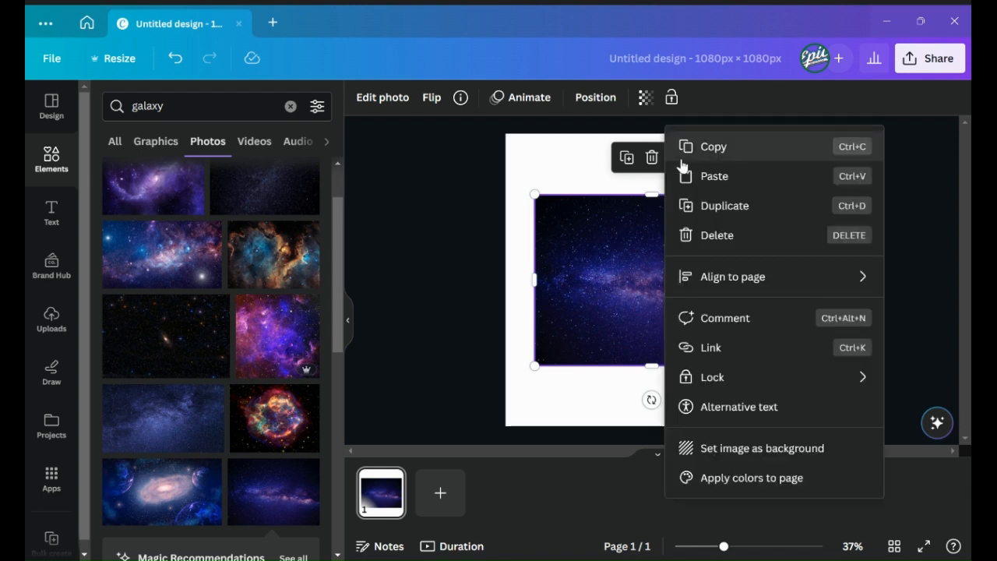
pyautogui.click(741, 458)
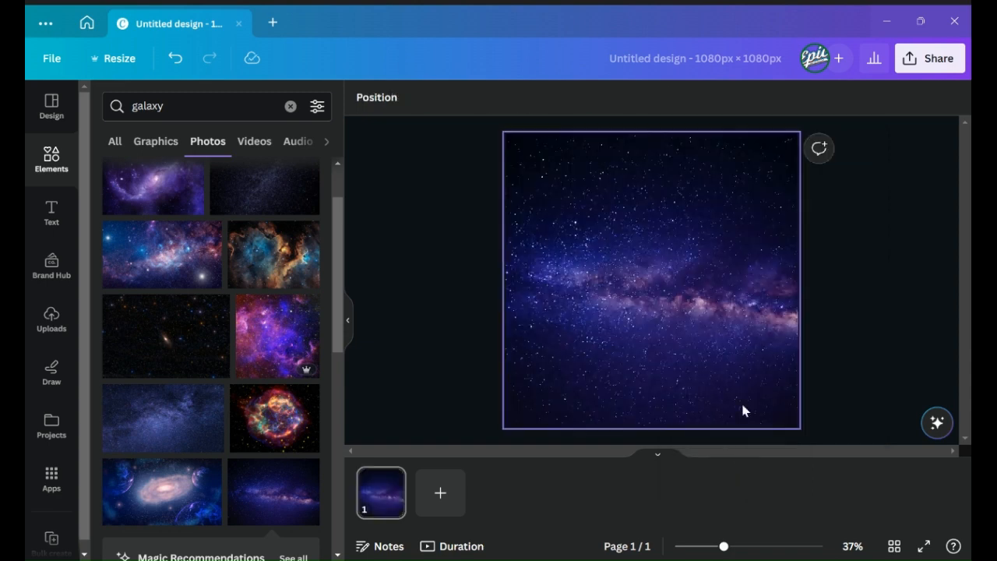
pyautogui.rightClick(670, 265)
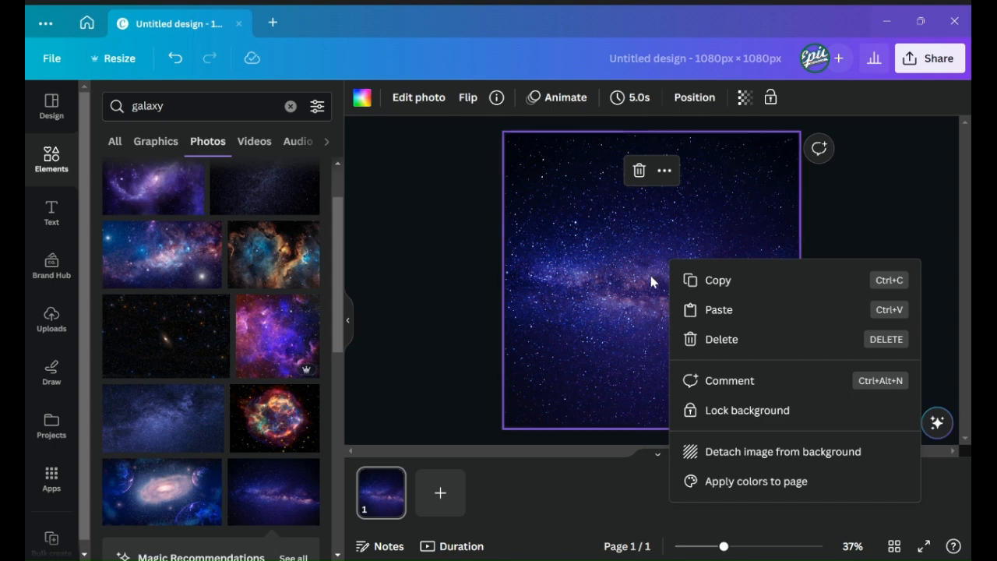
pyautogui.click(625, 303)
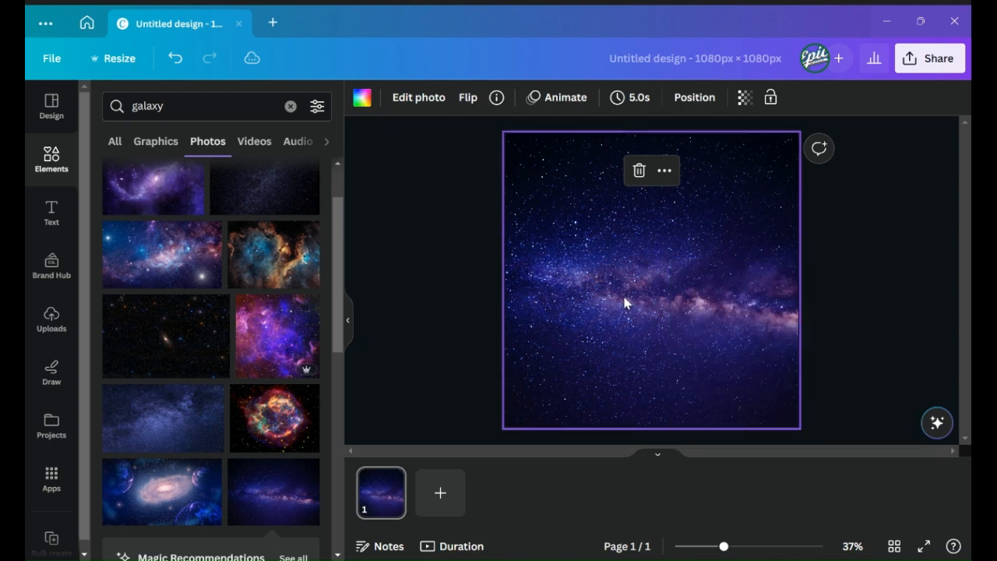
# - Crop the background photo, enlarging and shifting it so the Milky Way band fills the page
pyautogui.doubleClick(744, 155)
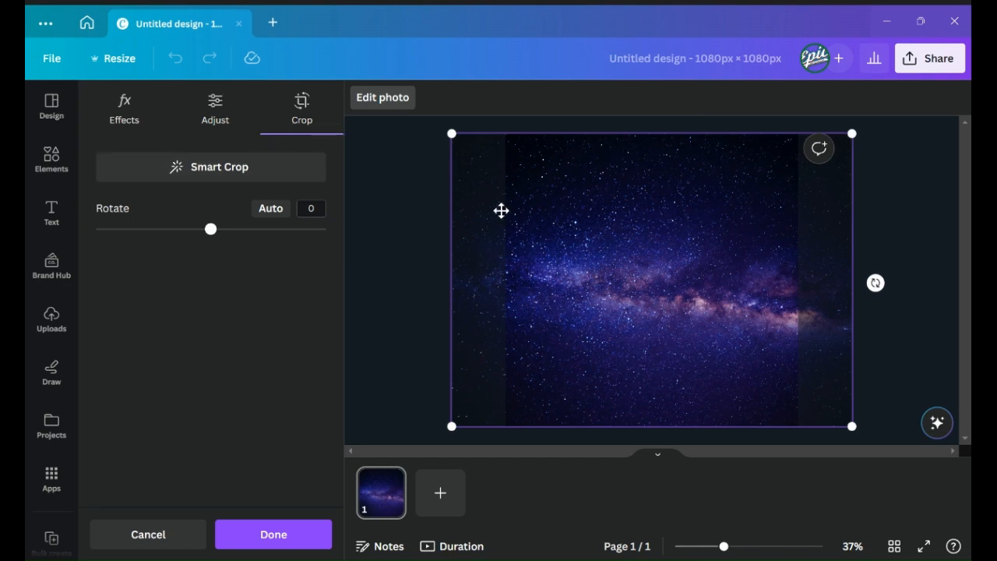
pyautogui.moveTo(599, 213); pyautogui.dragTo(649, 189)
pyautogui.moveTo(501, 423); pyautogui.dragTo(436, 469)
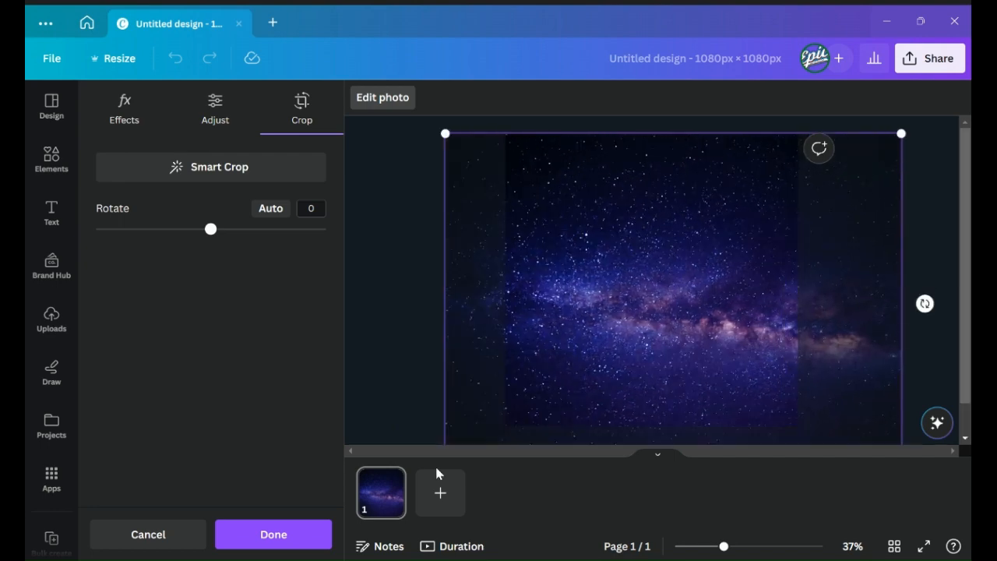
pyautogui.moveTo(445, 133); pyautogui.dragTo(603, 183)
pyautogui.moveTo(518, 197); pyautogui.dragTo(492, 190)
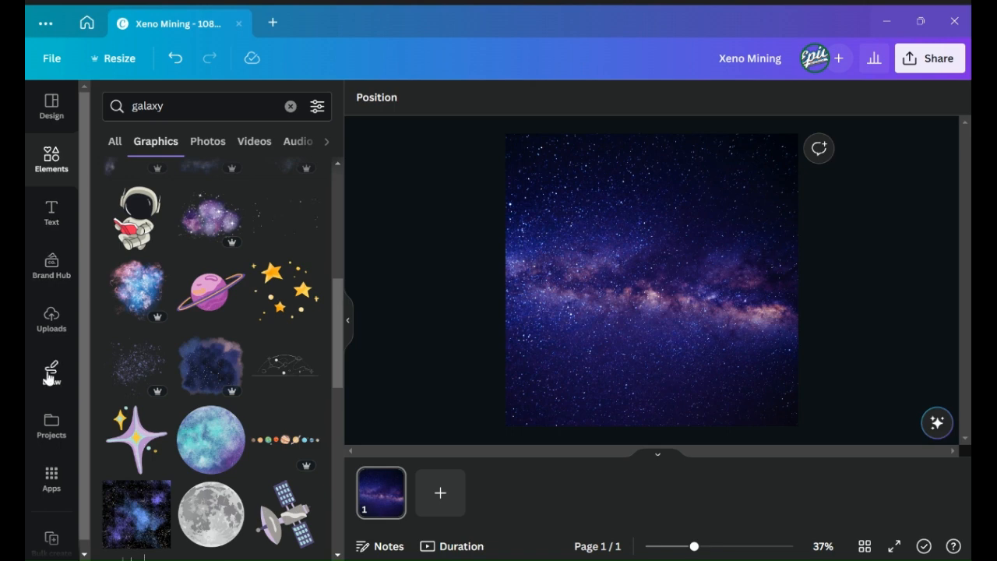
# - Add the Xeno Mining logo and the armored panther character image from uploads to the page
pyautogui.click(52, 319)
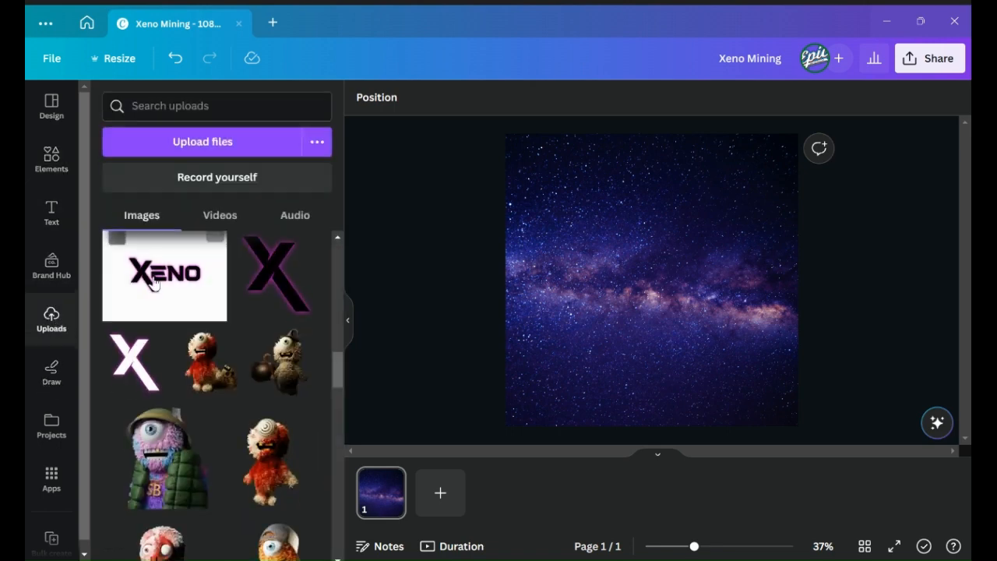
pyautogui.scroll(-2, 211, 263)
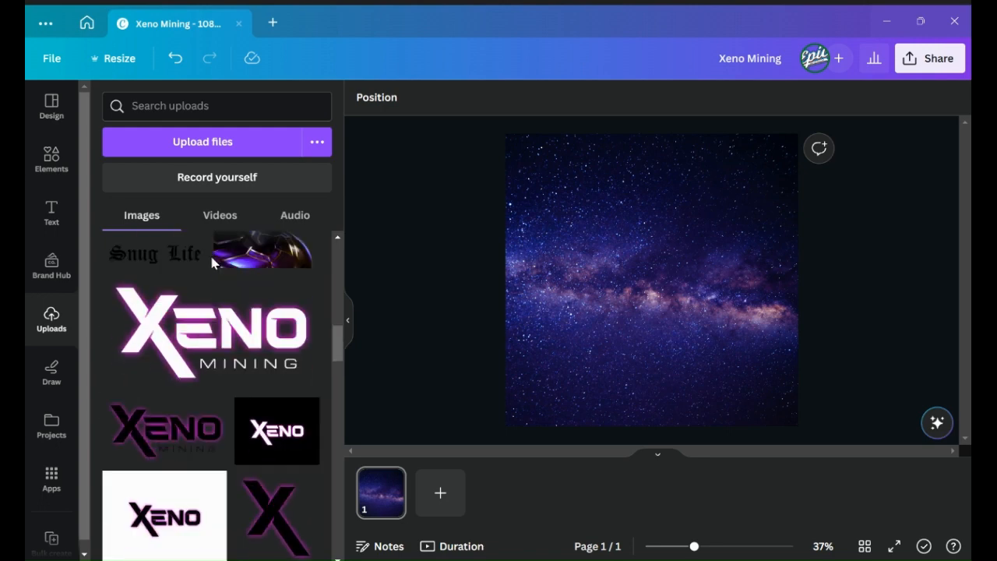
pyautogui.click(204, 327)
pyautogui.click(252, 241)
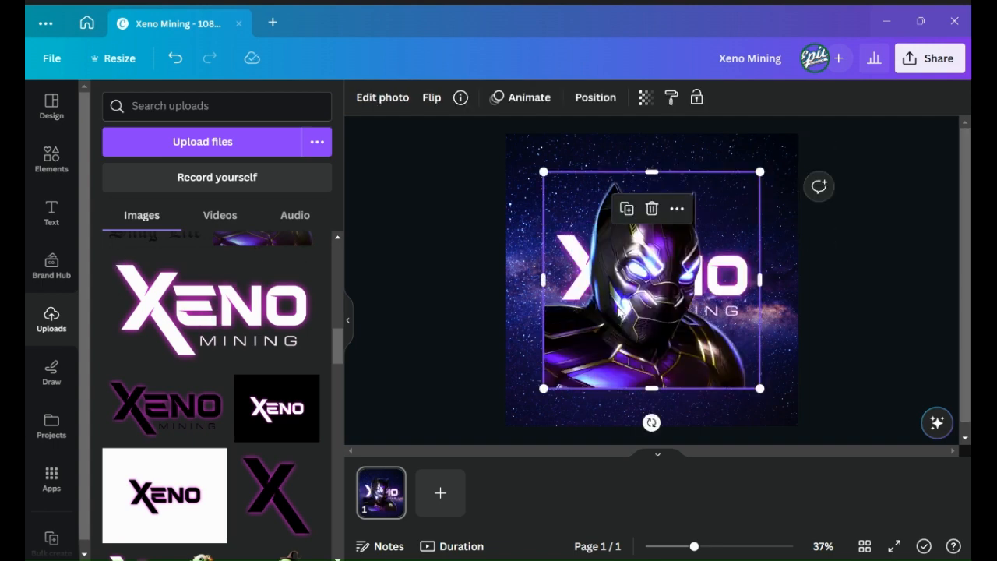
# - Shrink the panther image into the page's lower-left corner and move the logo to the lower right
pyautogui.moveTo(661, 326); pyautogui.dragTo(616, 357)
pyautogui.moveTo(722, 210); pyautogui.dragTo(684, 320)
pyautogui.click(674, 241)
pyautogui.moveTo(558, 287); pyautogui.dragTo(658, 316)
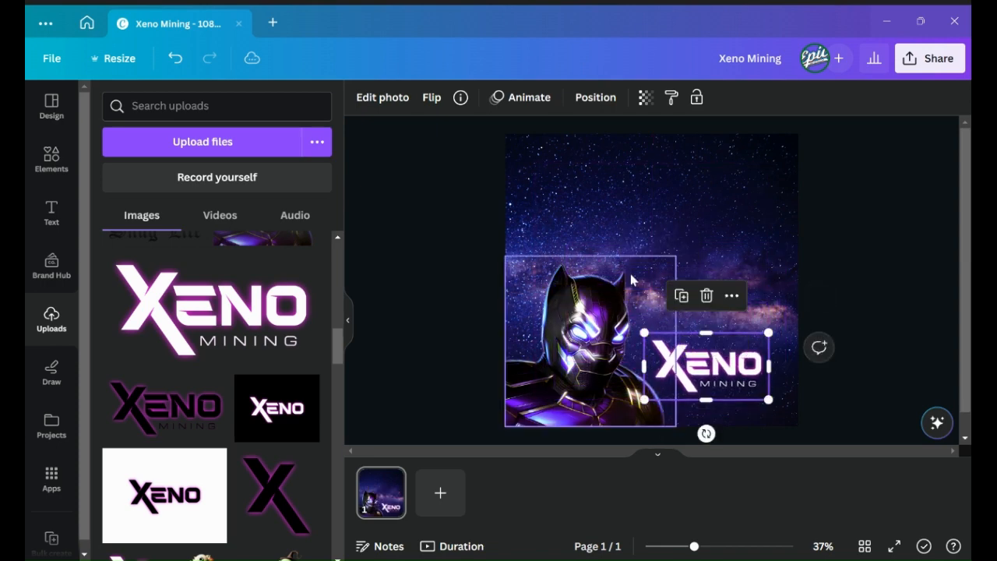
pyautogui.click(608, 297)
pyautogui.moveTo(679, 257); pyautogui.dragTo(671, 261)
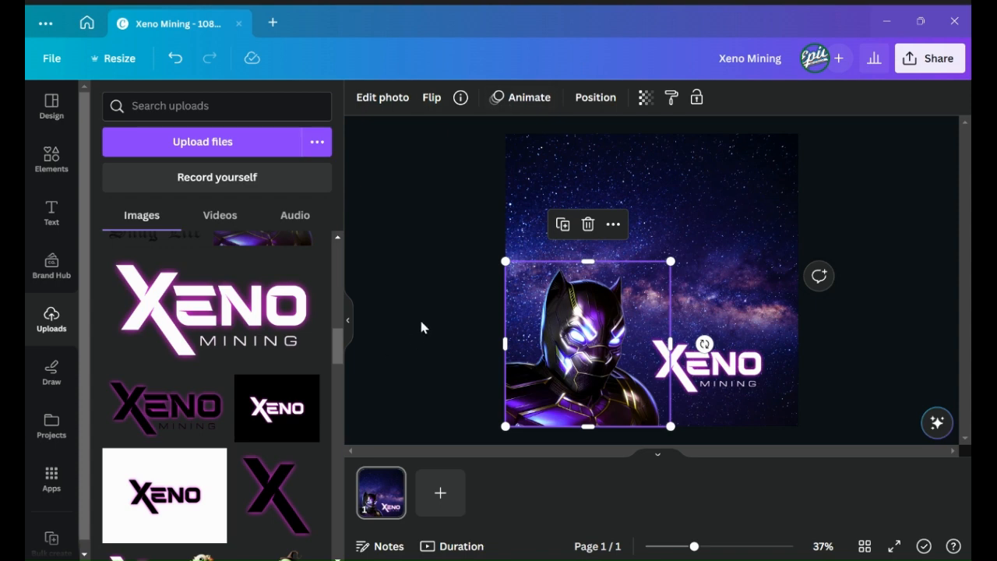
pyautogui.click(469, 148)
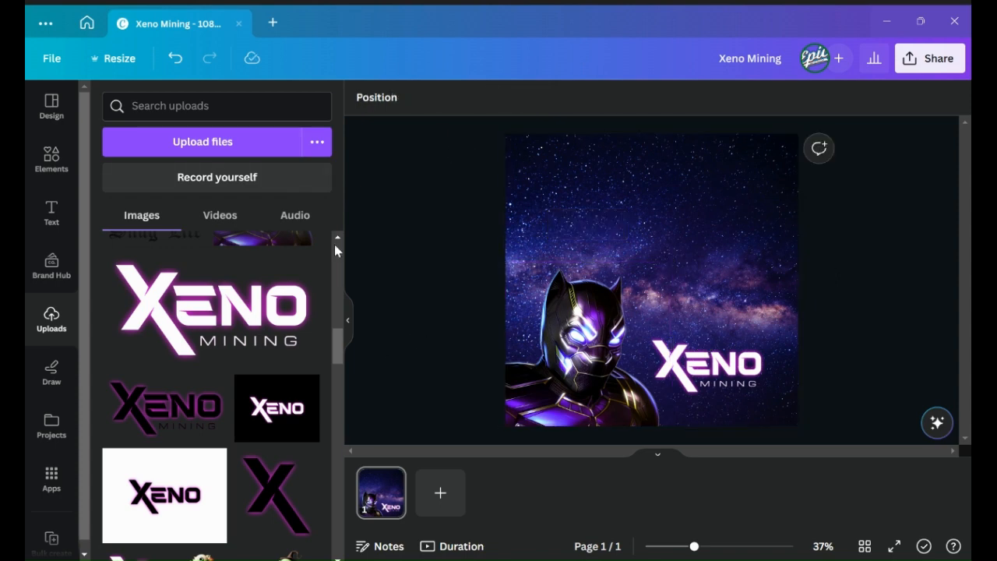
# - Enlarge the panther image from the lower-left corner and raise the logo slightly beside it
pyautogui.click(721, 380)
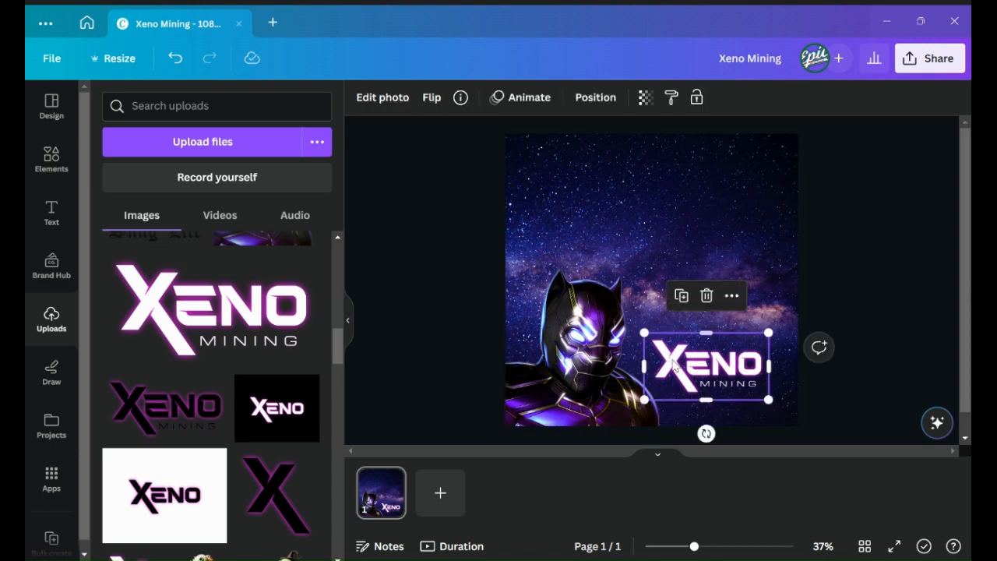
pyautogui.click(581, 310)
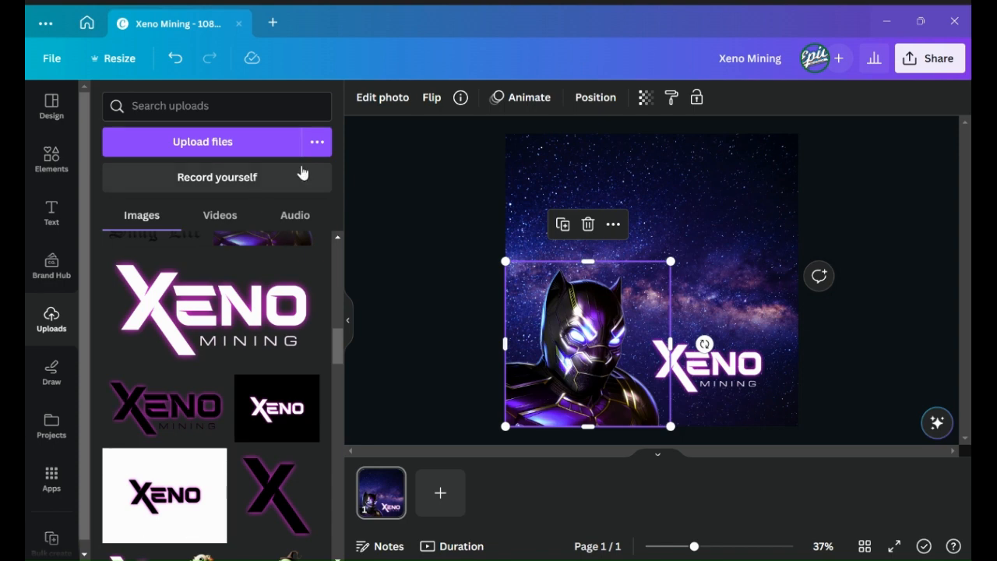
pyautogui.click(529, 99)
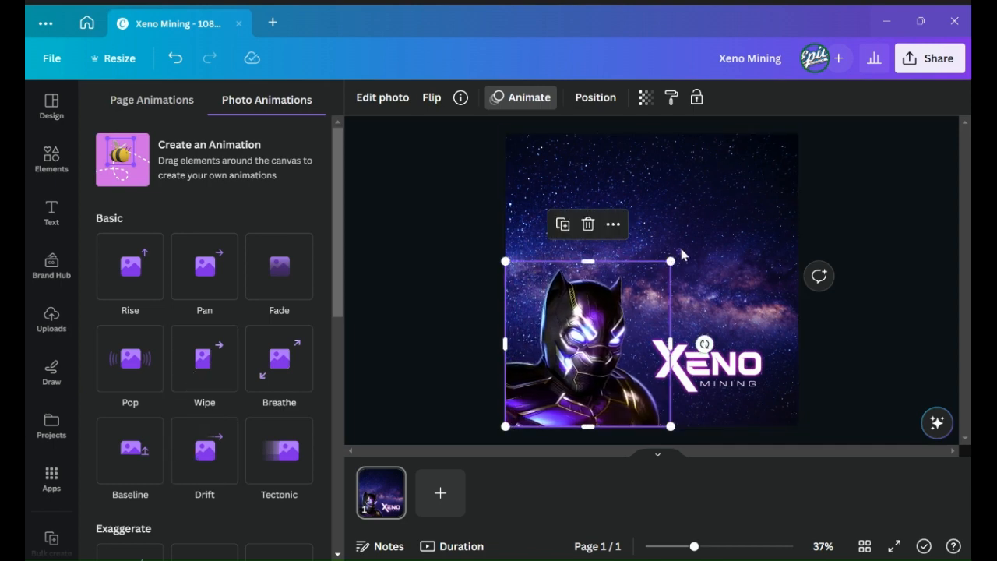
pyautogui.click(674, 260)
pyautogui.moveTo(674, 260); pyautogui.dragTo(697, 230)
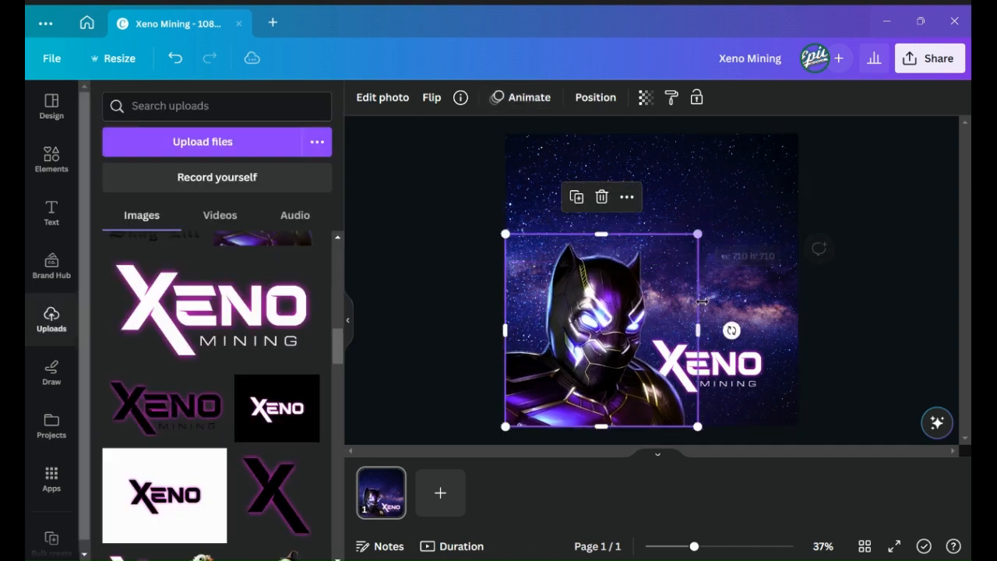
pyautogui.click(734, 372)
pyautogui.moveTo(733, 372); pyautogui.dragTo(742, 336)
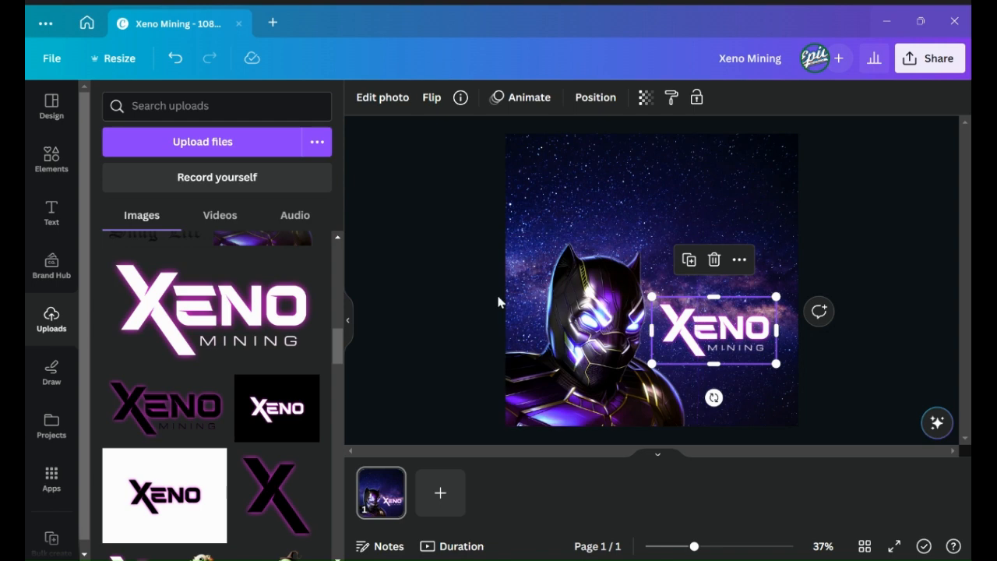
# - Apply the Pan animation to the panther image
pyautogui.click(548, 312)
pyautogui.click(545, 100)
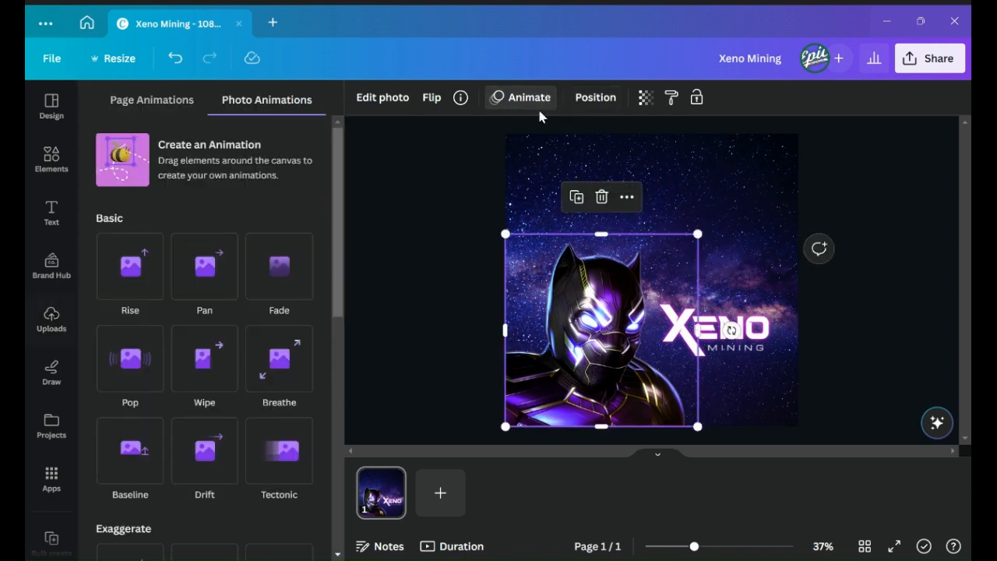
pyautogui.click(218, 267)
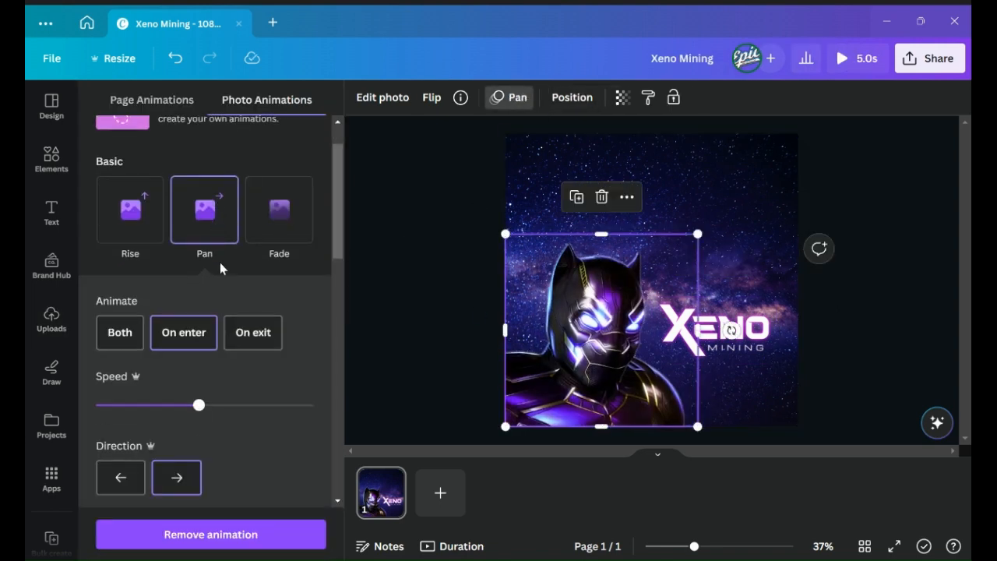
pyautogui.click(425, 184)
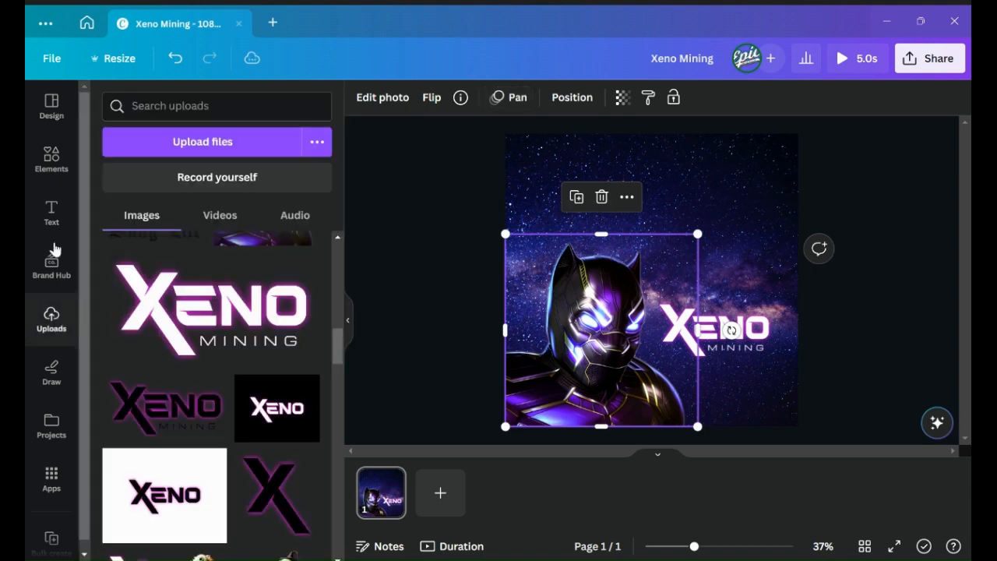
# - Add the recently used "Happy Birthday" text combination to the page
pyautogui.click(69, 218)
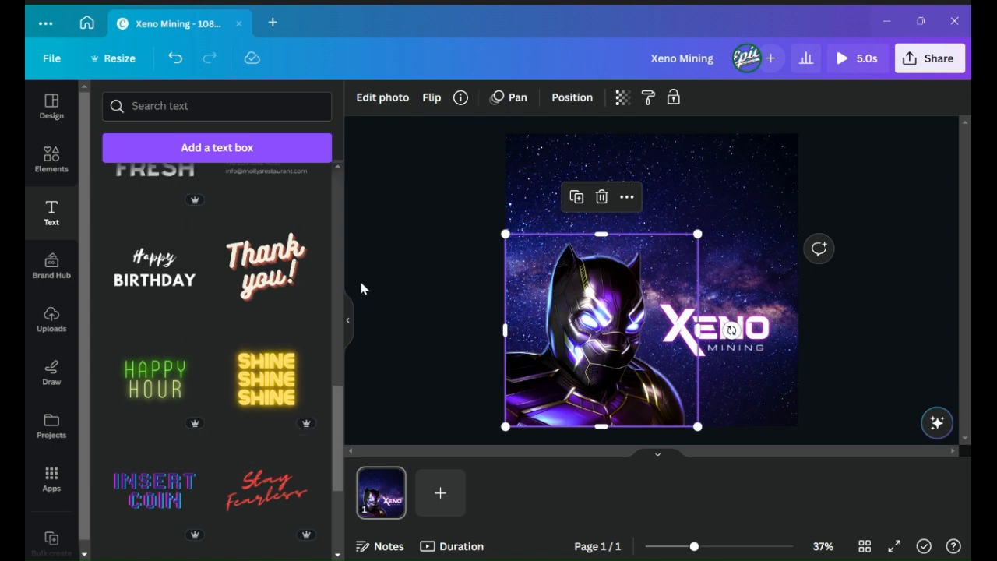
pyautogui.scroll(10, 226, 275)
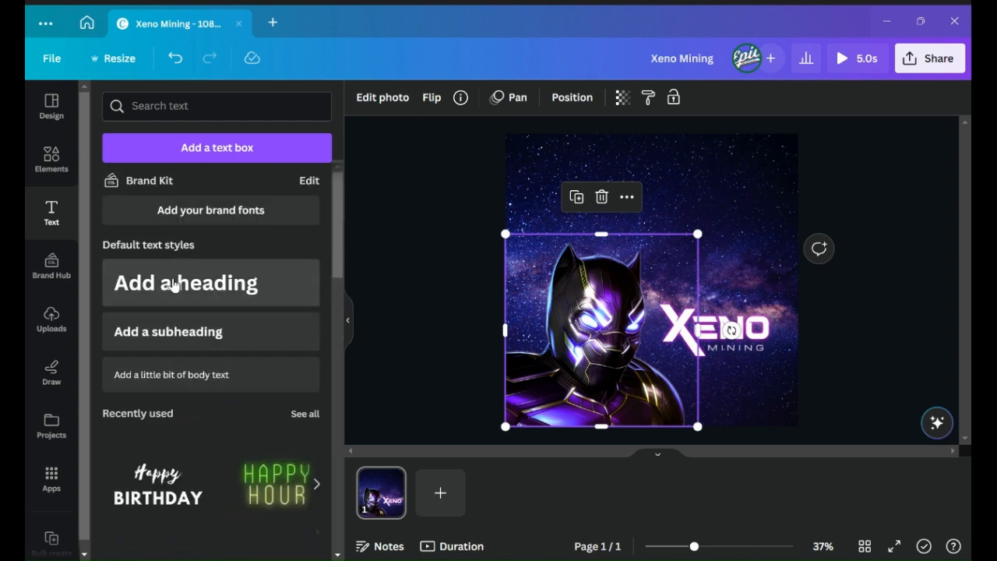
pyautogui.click(152, 487)
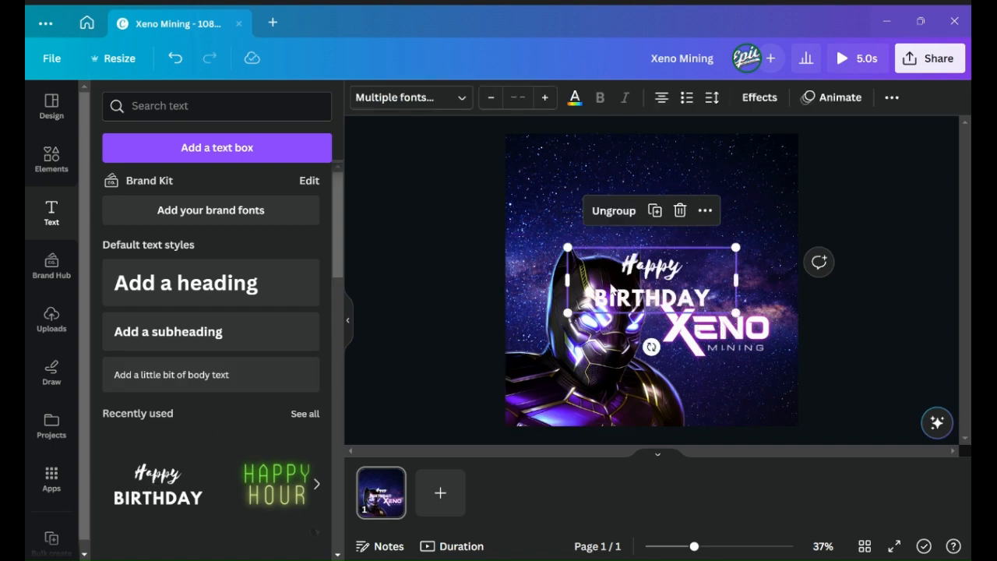
# - Move the text group to the top of the page and enlarge it
pyautogui.moveTo(674, 282); pyautogui.dragTo(669, 177)
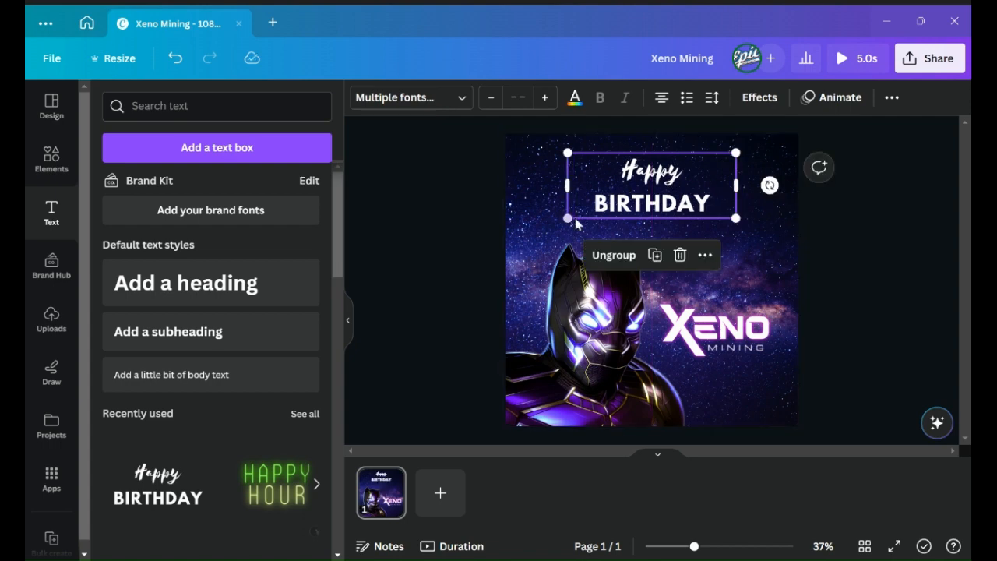
pyautogui.moveTo(568, 222); pyautogui.dragTo(550, 234)
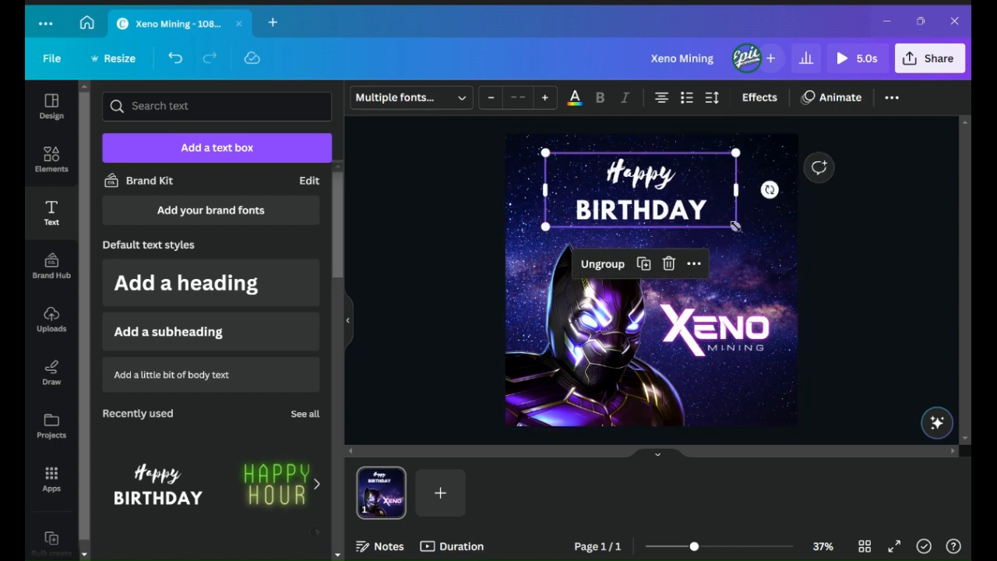
pyautogui.moveTo(736, 226); pyautogui.dragTo(760, 236)
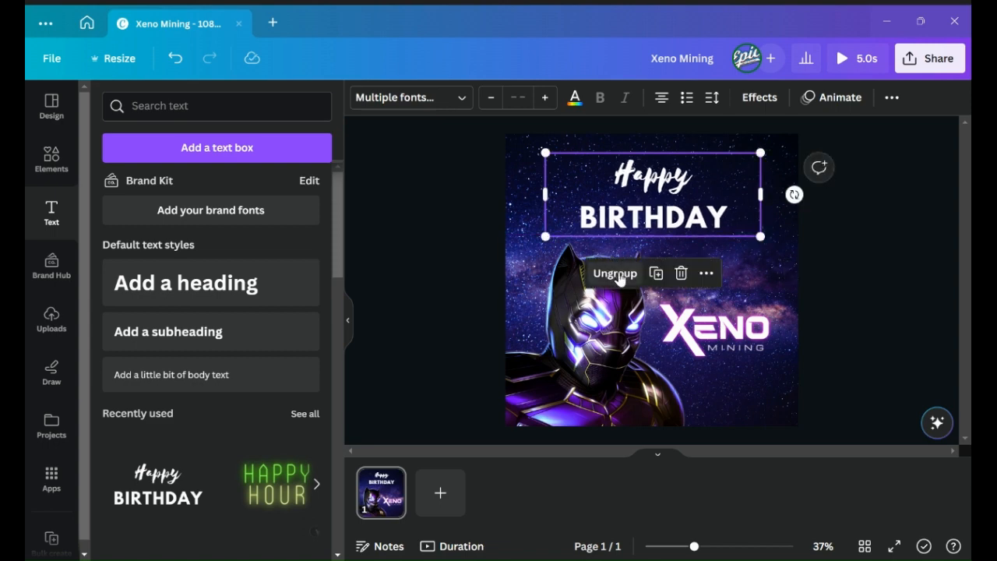
# - Ungroup the text and replace "Happy" with "Xeno Mining"
pyautogui.click(615, 273)
pyautogui.click(439, 195)
pyautogui.doubleClick(631, 173)
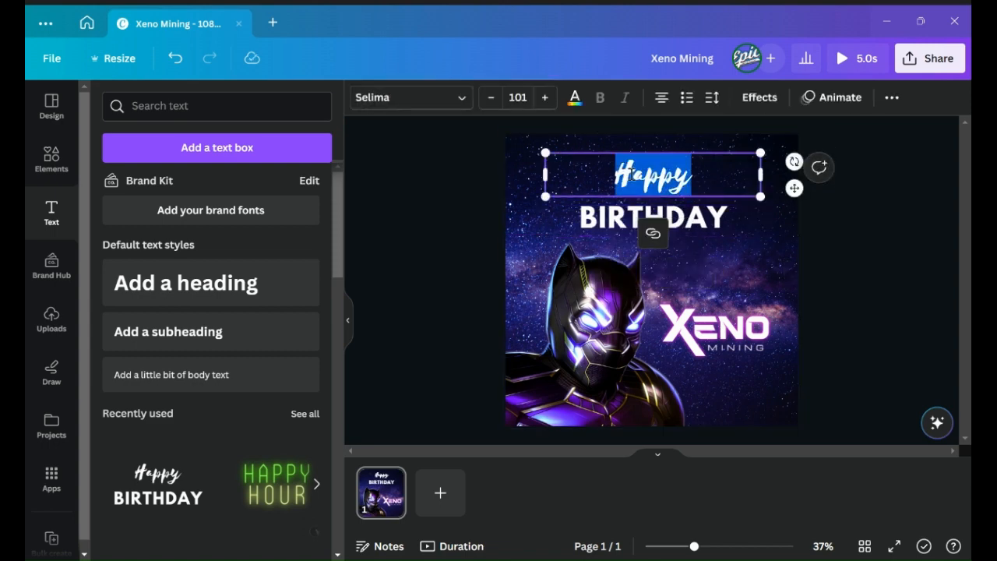
pyautogui.write('Xen')
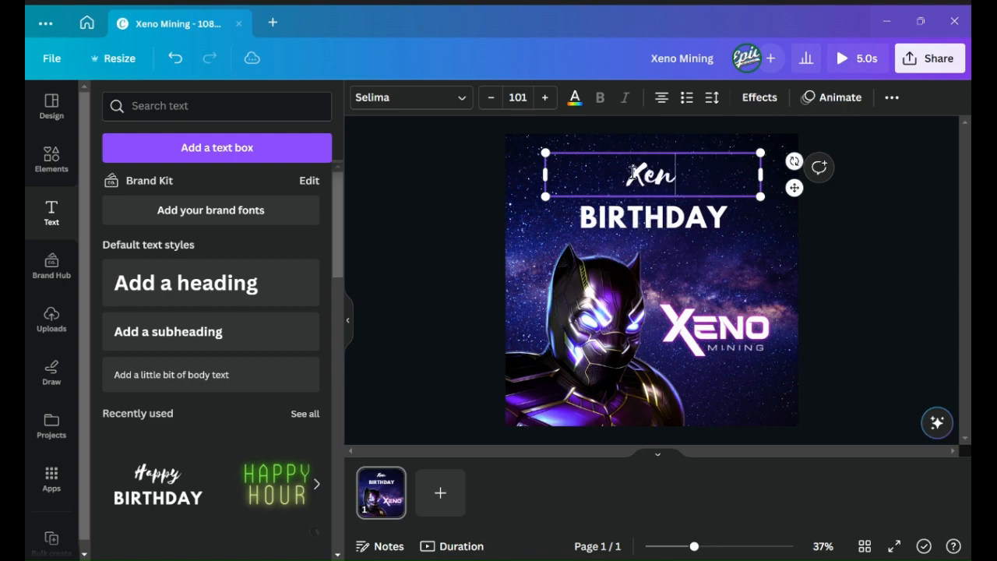
pyautogui.write('o Mining')
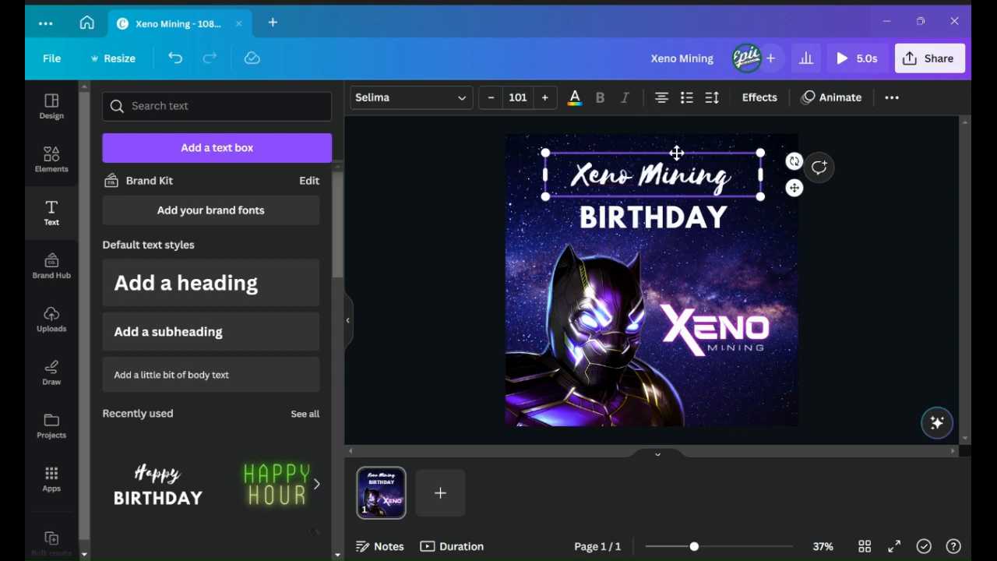
# - Replace "BIRTHDAY" with "NOW MINTING"
pyautogui.doubleClick(602, 214)
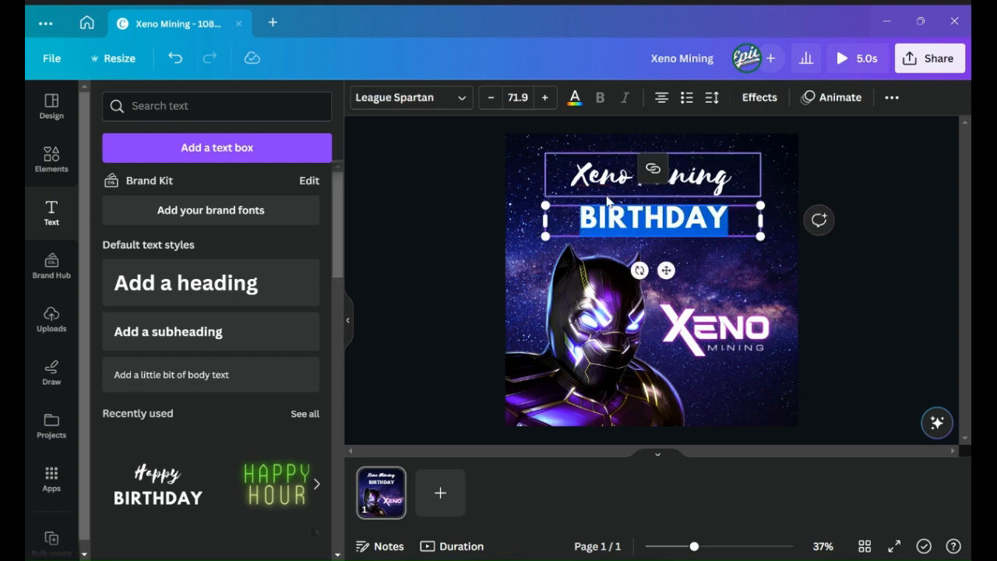
pyautogui.write('NOW MINTING')
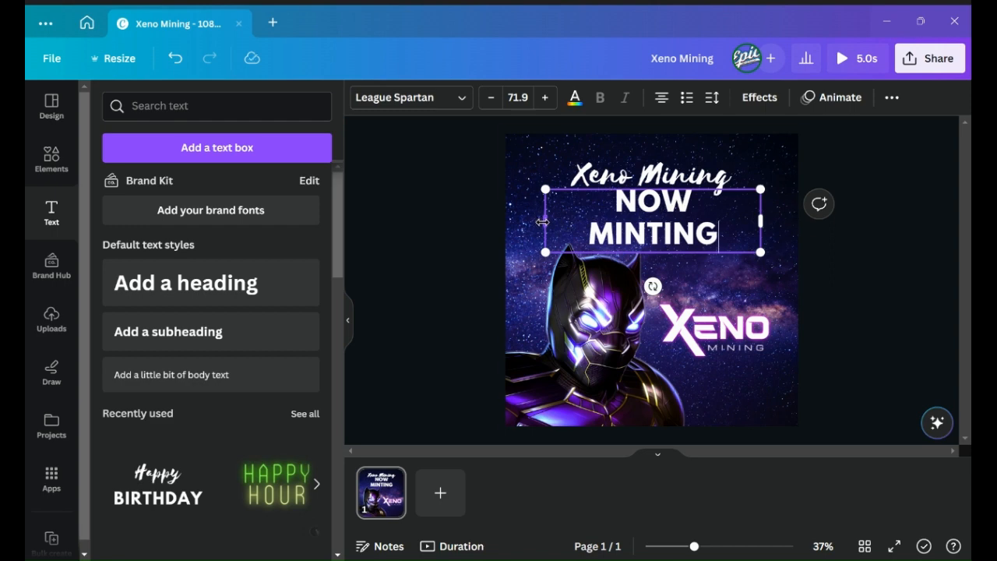
# - Widen the NOW MINTING text box to fit one line and nudge it up under the title
pyautogui.moveTo(543, 222); pyautogui.dragTo(536, 221)
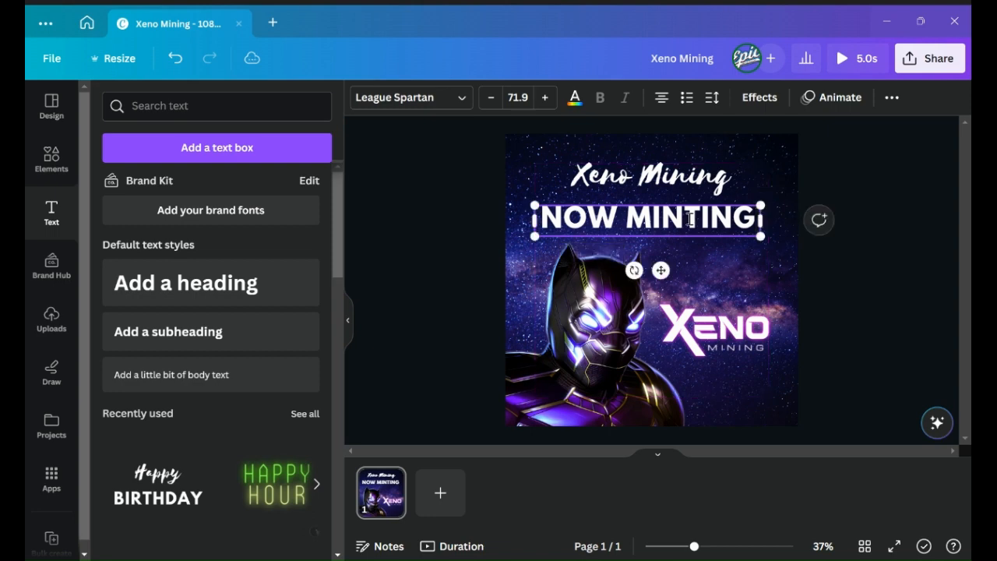
pyautogui.moveTo(760, 222); pyautogui.dragTo(772, 222)
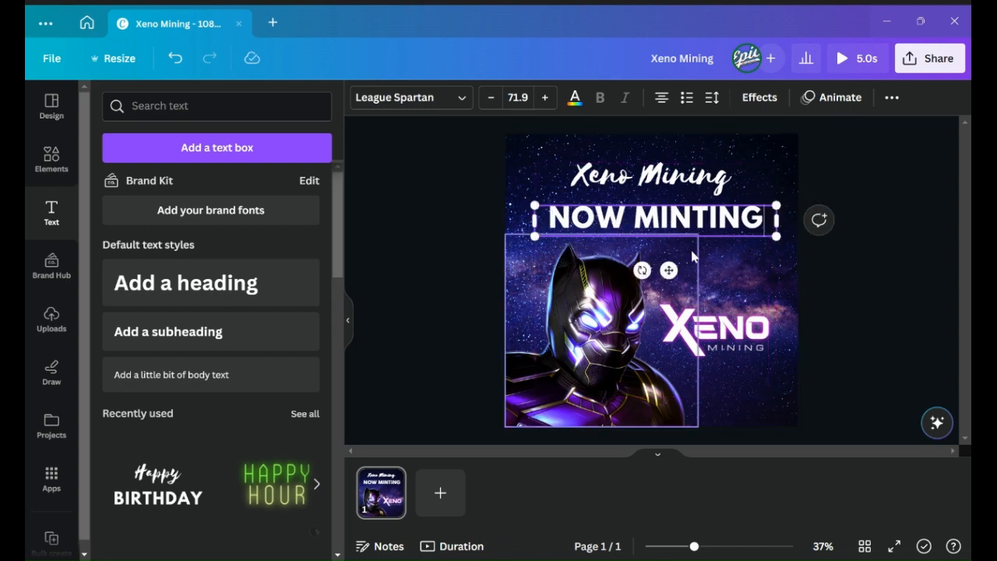
pyautogui.click(457, 193)
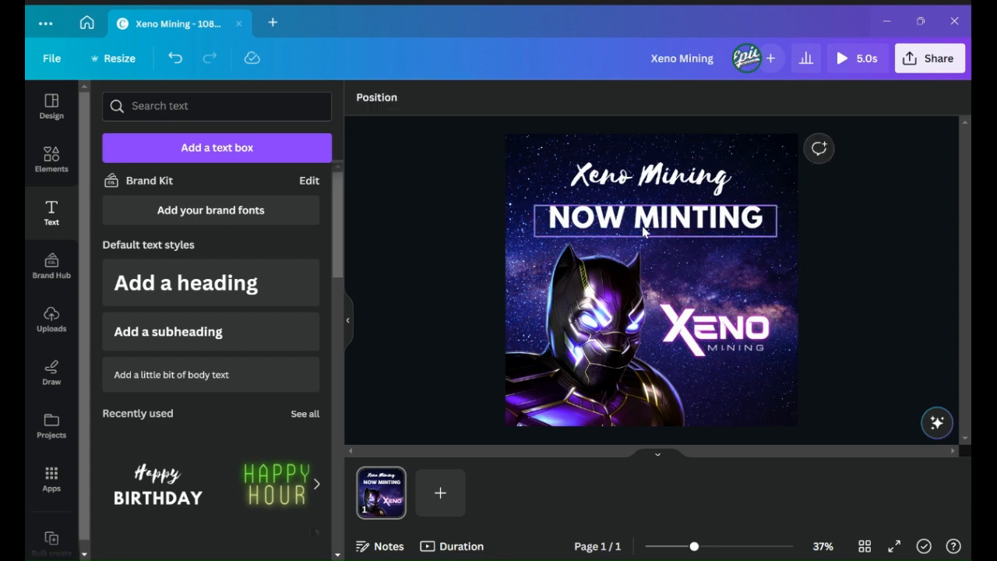
pyautogui.click(661, 224)
pyautogui.moveTo(667, 270)
pyautogui.mouseDown()
pyautogui.moveTo(683, 269)
pyautogui.moveTo(662, 268)
pyautogui.mouseUp()
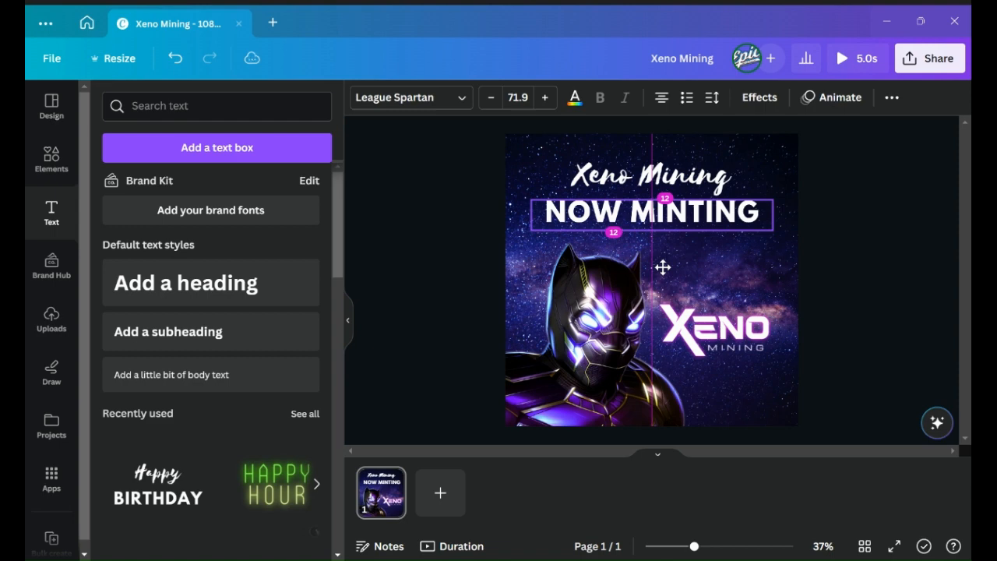
pyautogui.moveTo(662, 267); pyautogui.dragTo(664, 265)
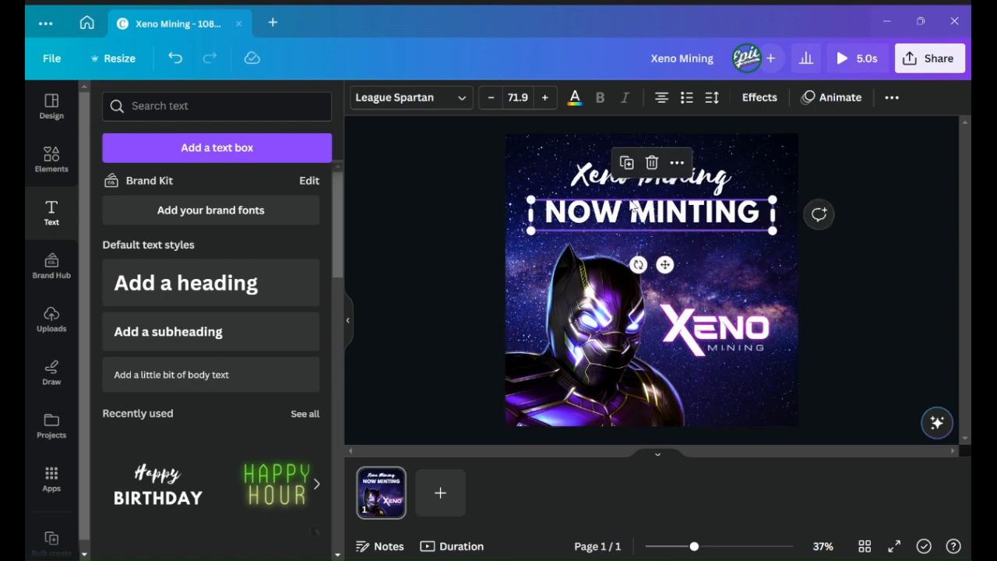
# - Apply the Pulse motion effect to the NOW MINTING text
pyautogui.click(598, 181)
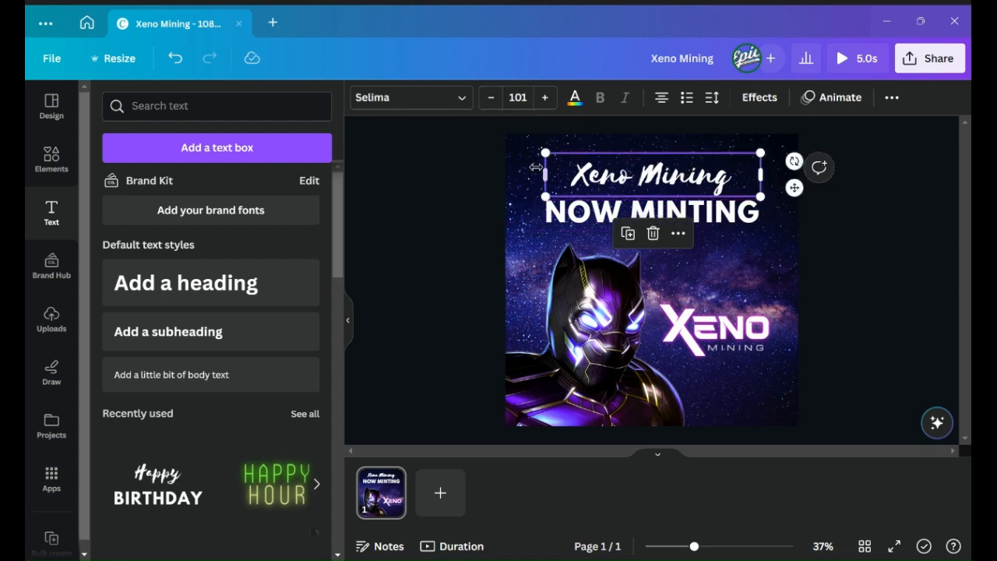
pyautogui.click(579, 220)
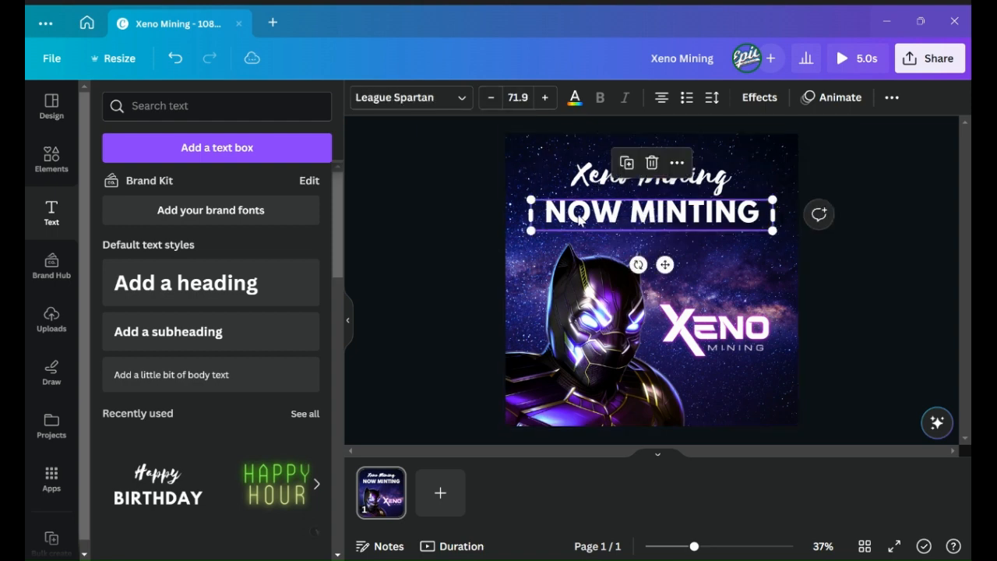
pyautogui.click(810, 99)
pyautogui.scroll(-3, 218, 350)
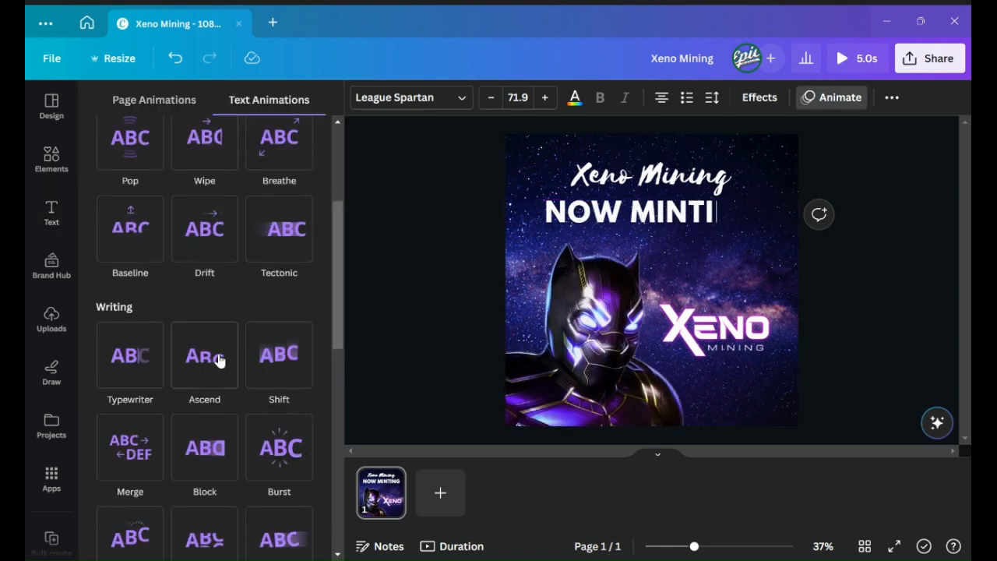
pyautogui.scroll(-3, 221, 354)
pyautogui.scroll(-5, 225, 350)
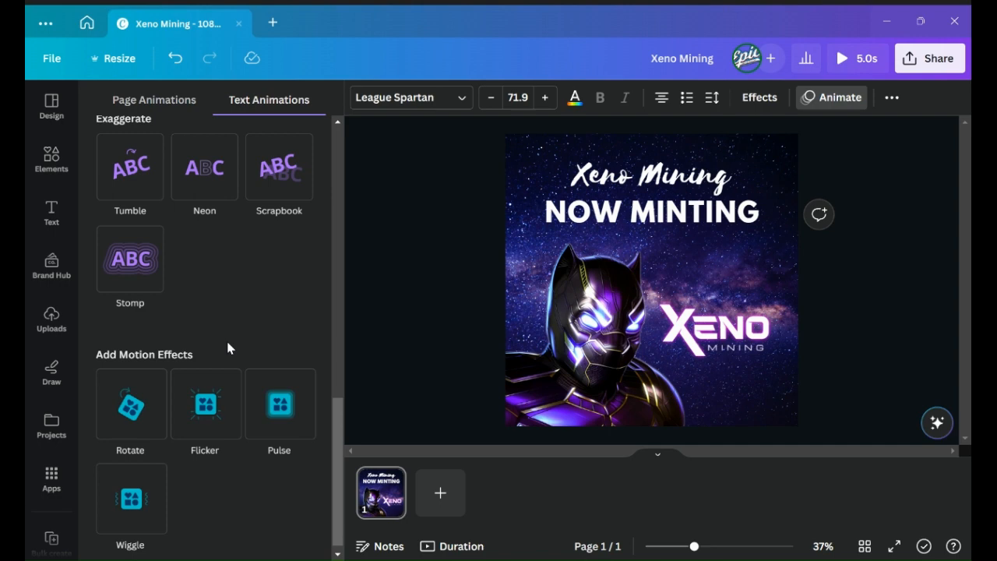
pyautogui.click(294, 422)
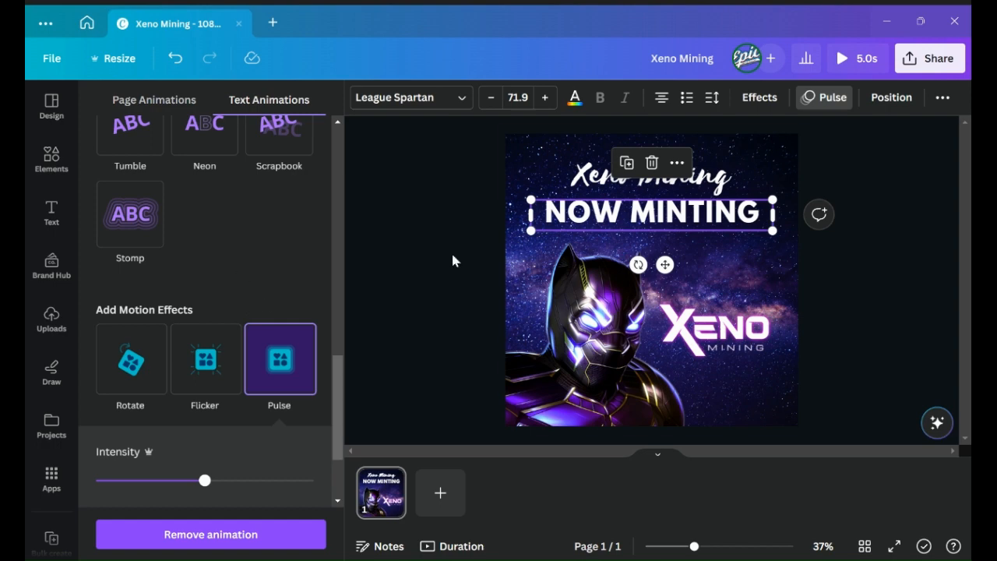
# - Deselect the text and play a full-screen preview of the animated design, then exit the preview
pyautogui.click(402, 279)
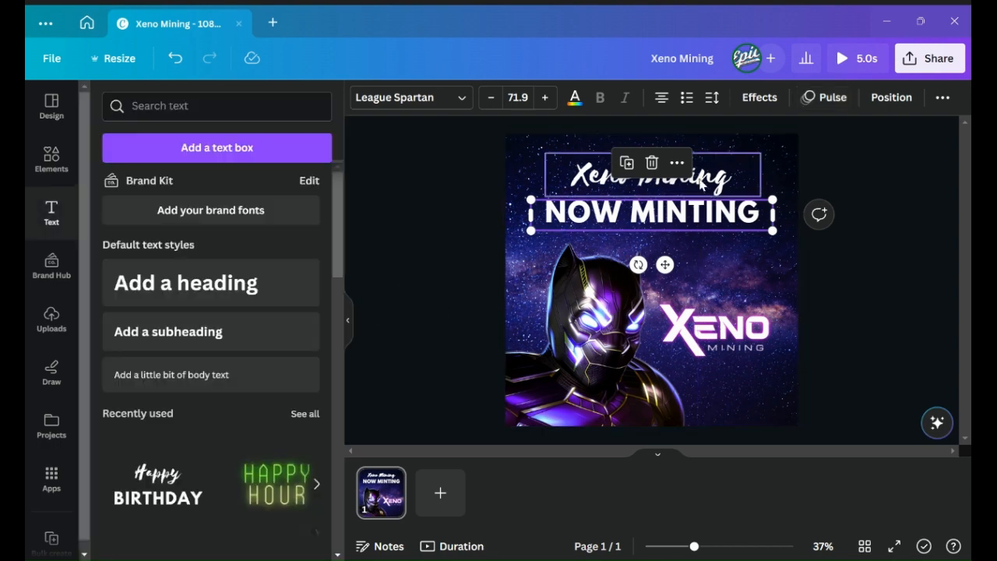
pyautogui.click(897, 182)
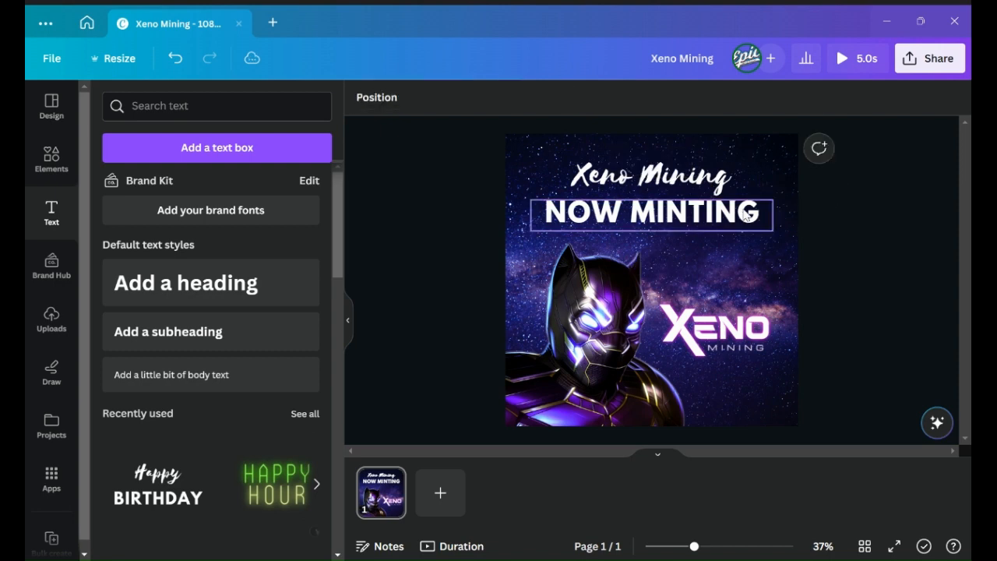
pyautogui.click(874, 72)
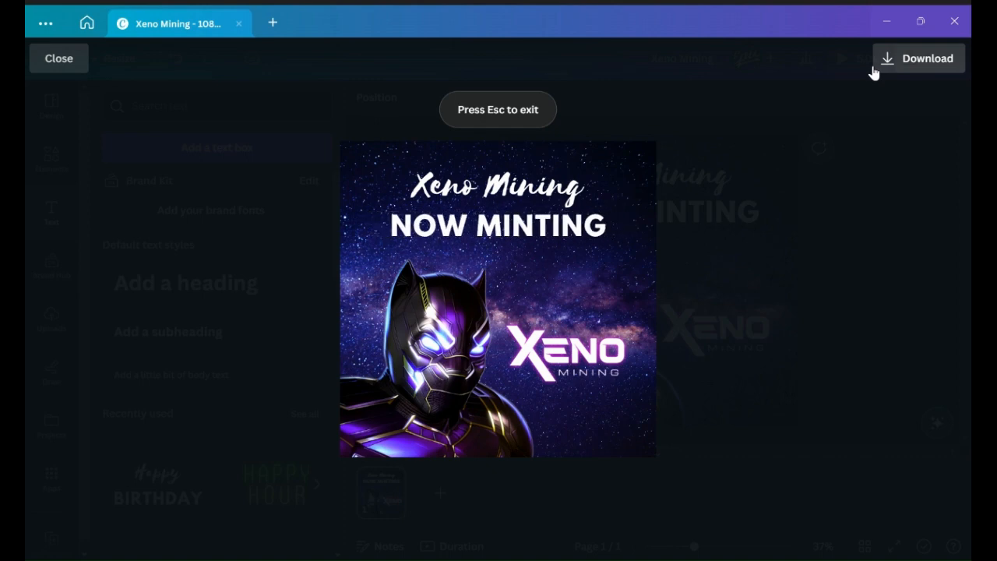
pyautogui.press('Escape')
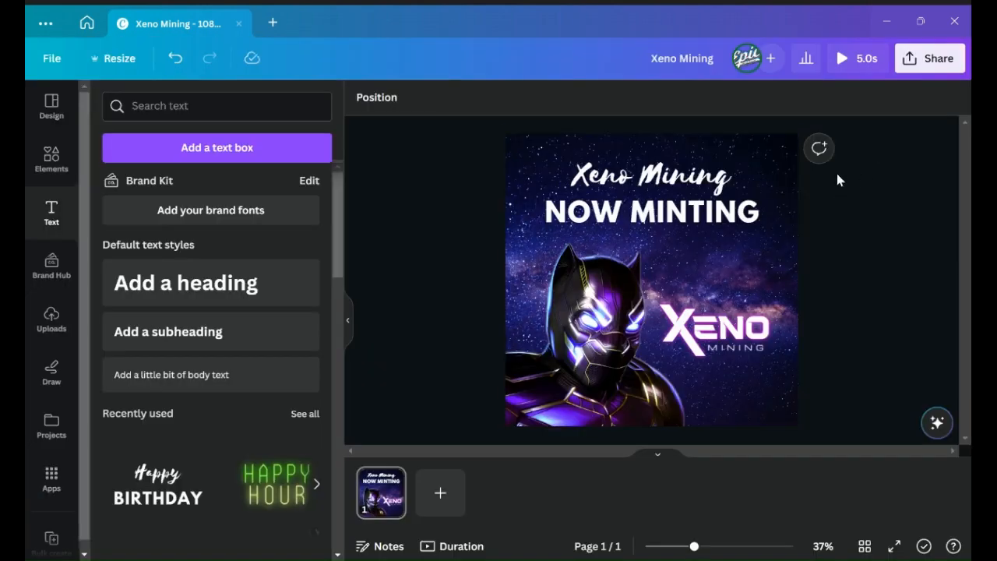
# - Download the design as a GIF at 1,080 × 1,080 px
pyautogui.click(926, 72)
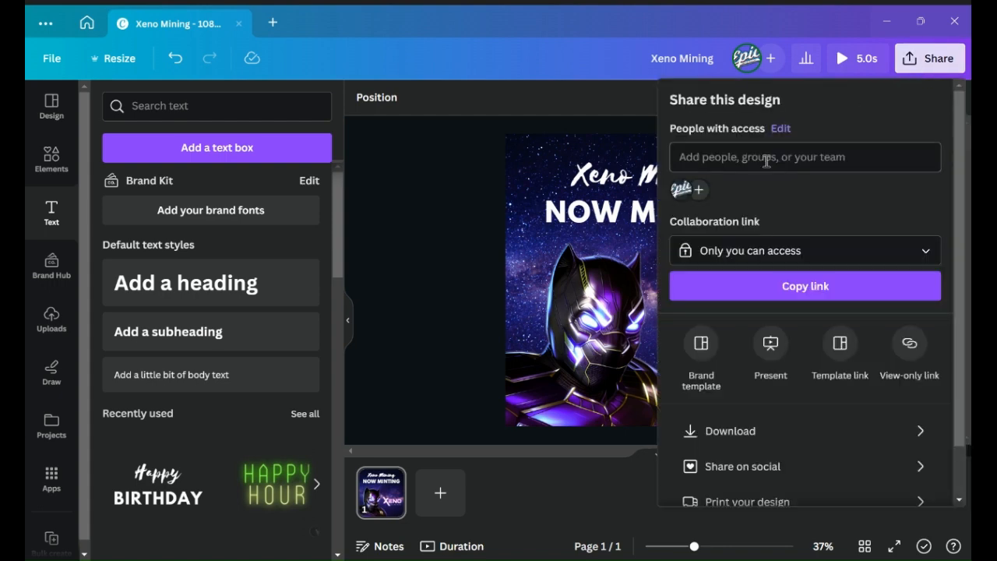
pyautogui.click(763, 437)
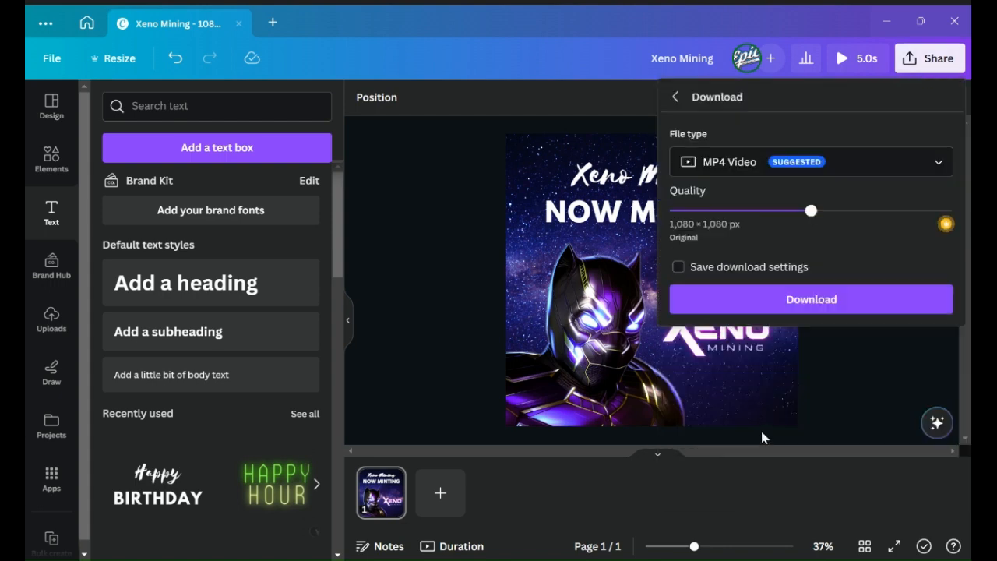
pyautogui.click(719, 165)
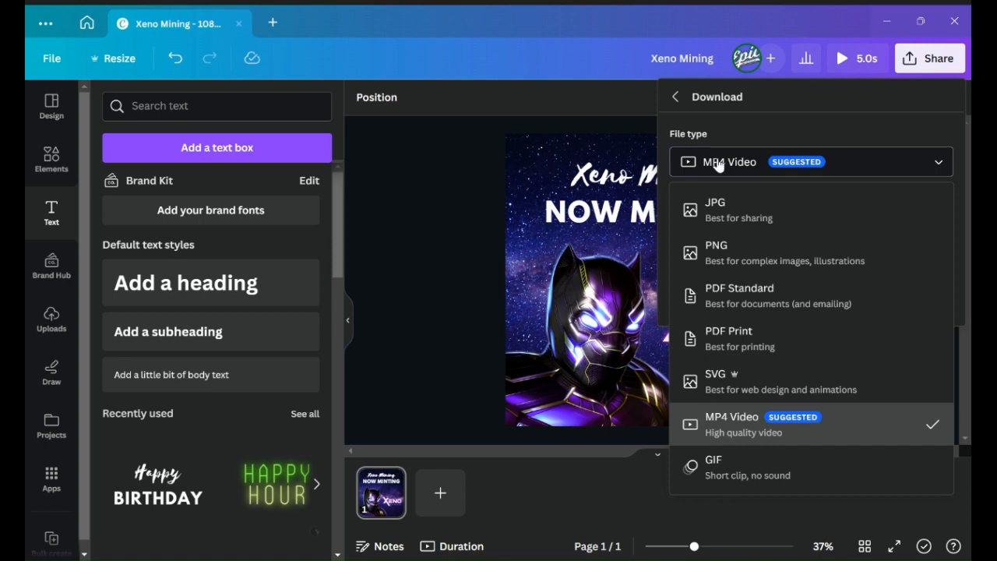
pyautogui.click(760, 477)
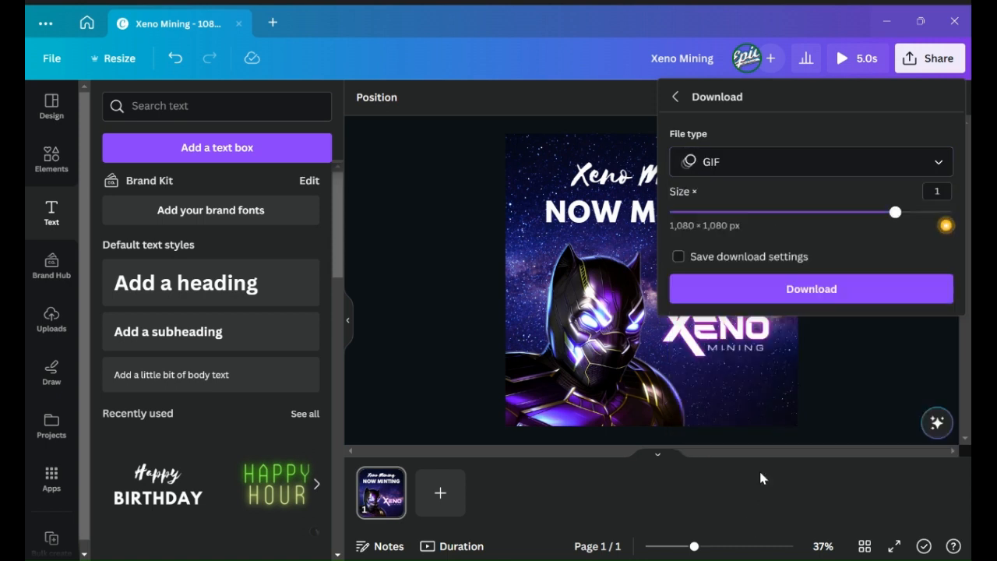
pyautogui.click(810, 297)
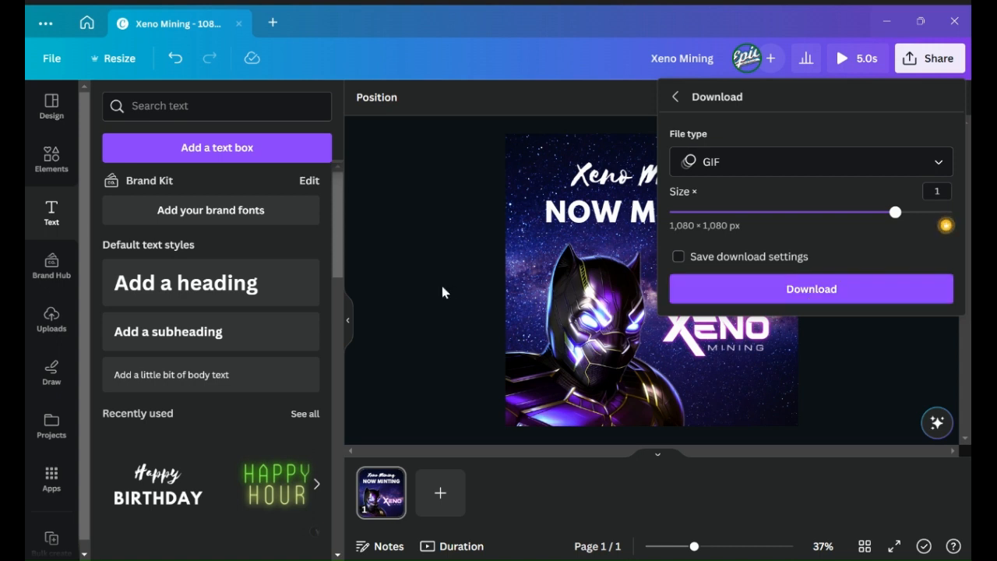